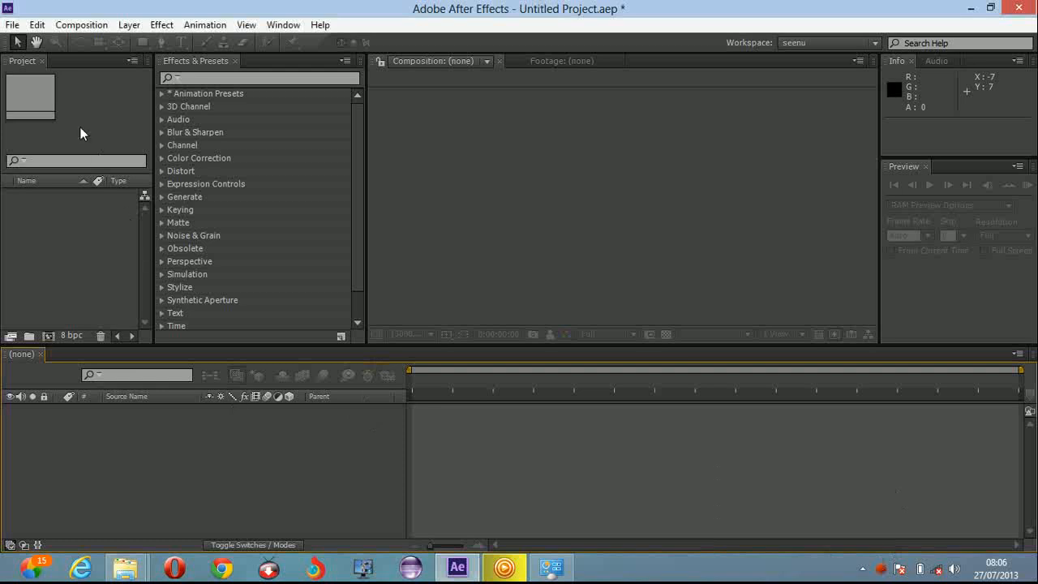
pyautogui.click(92, 217)
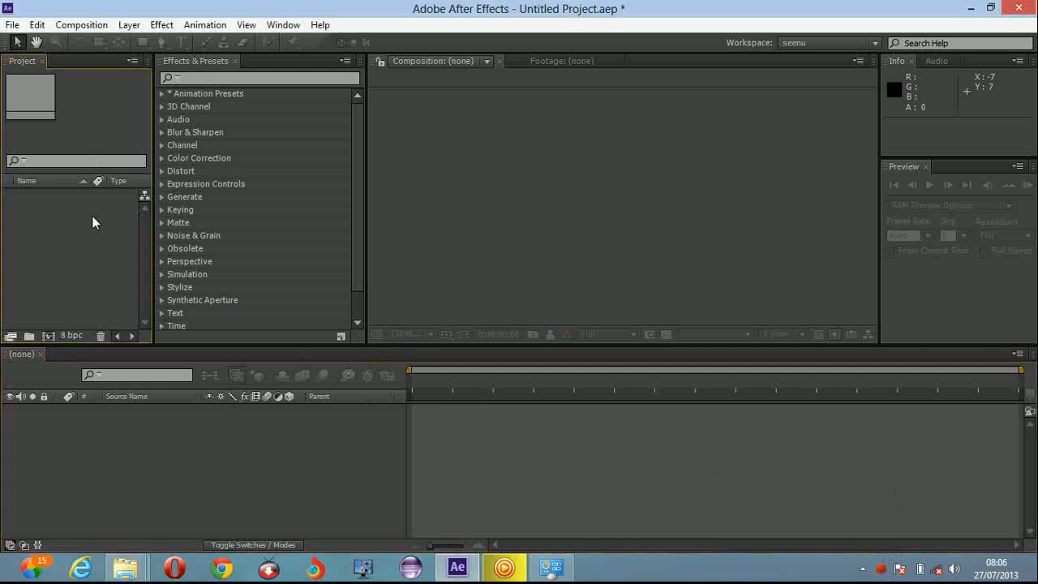
pyautogui.click(228, 452)
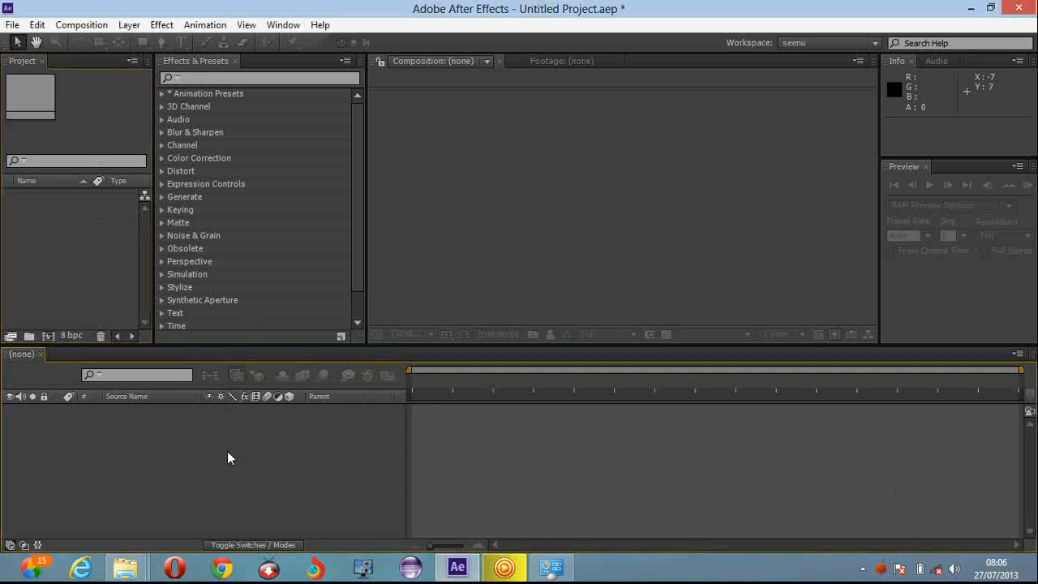
pyautogui.click(467, 177)
pyautogui.click(559, 478)
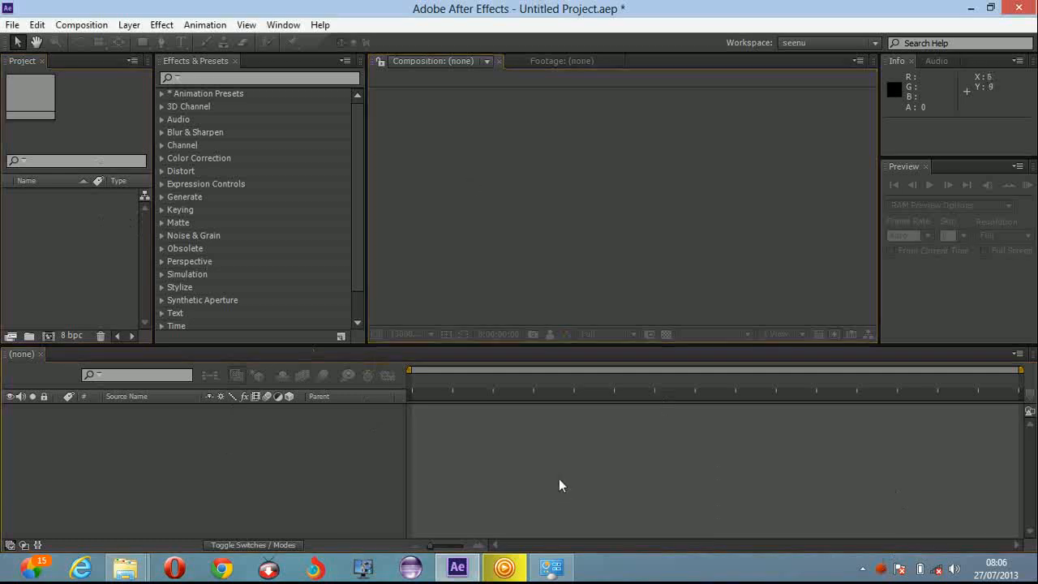
# Import the four 2011 holiday wallpapers in the row starting with 2011_happy_new_year from the HD Wallapers folder inside PICCOL's Desktop folder
pyautogui.rightClick(65, 241)
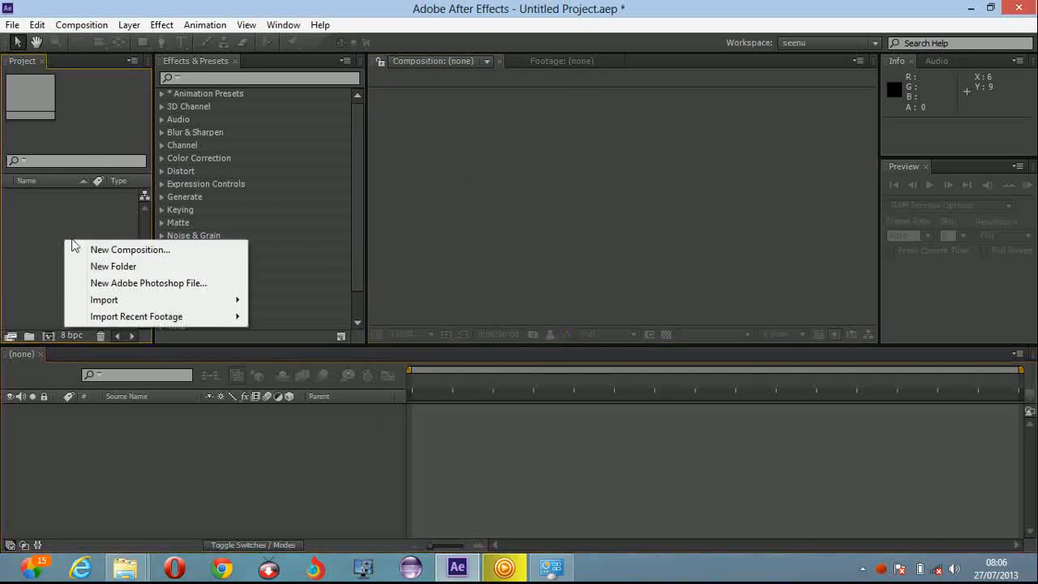
pyautogui.moveTo(231, 300)
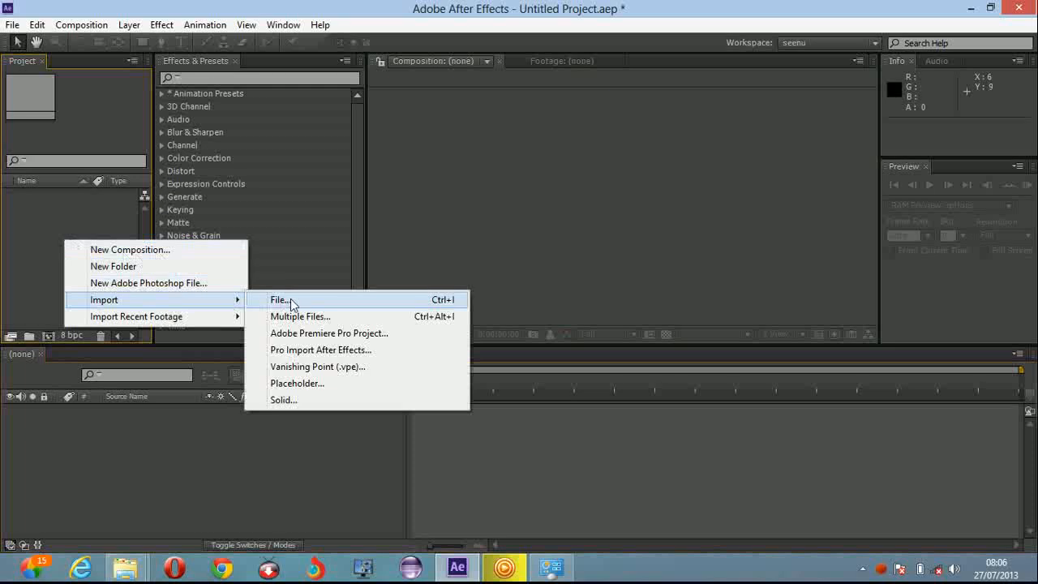
pyautogui.click(276, 299)
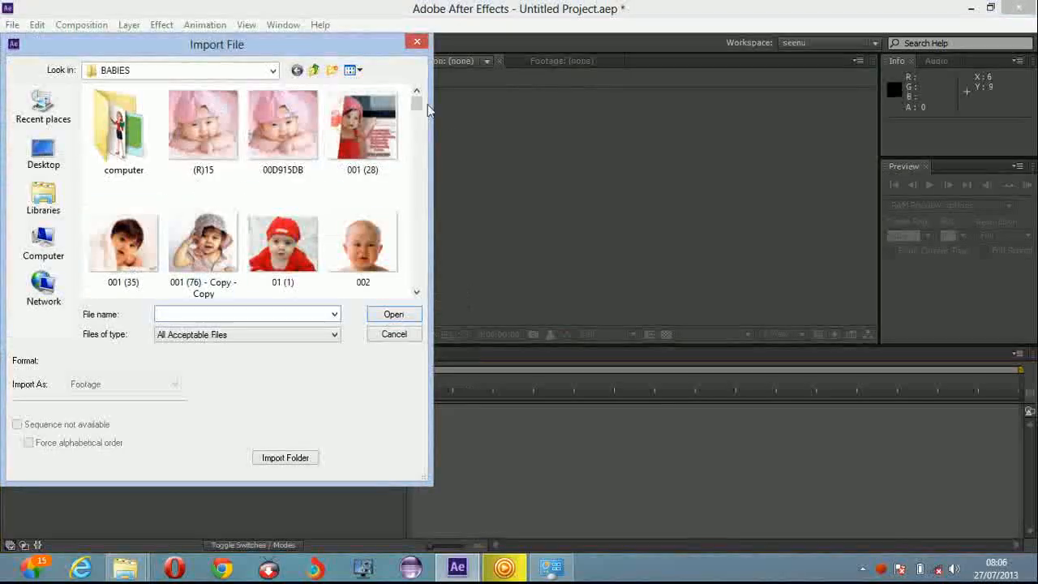
pyautogui.moveTo(419, 104)
pyautogui.mouseDown()
pyautogui.moveTo(417, 123)
pyautogui.moveTo(417, 101)
pyautogui.mouseUp()
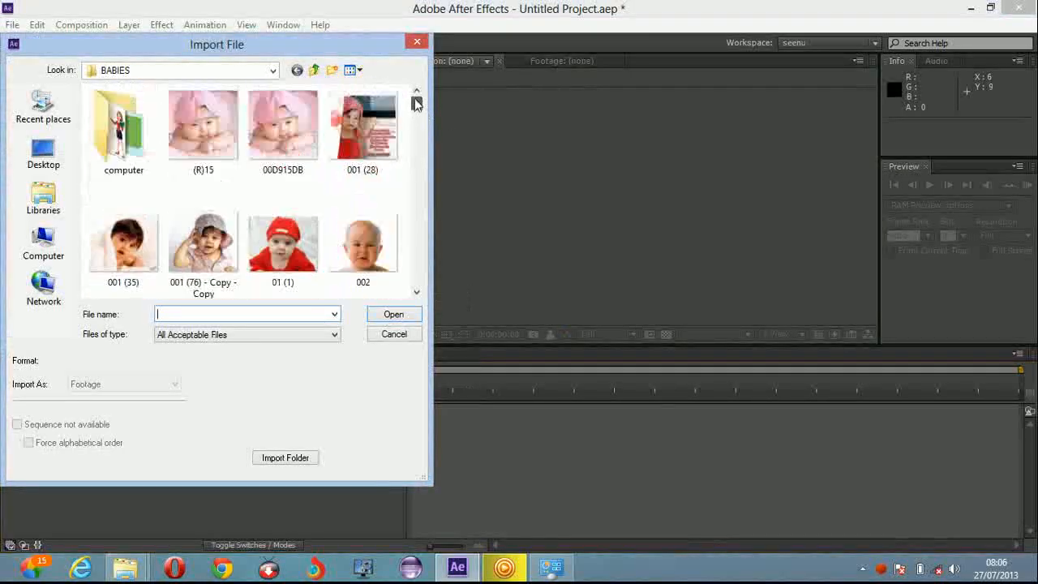
pyautogui.click(273, 72)
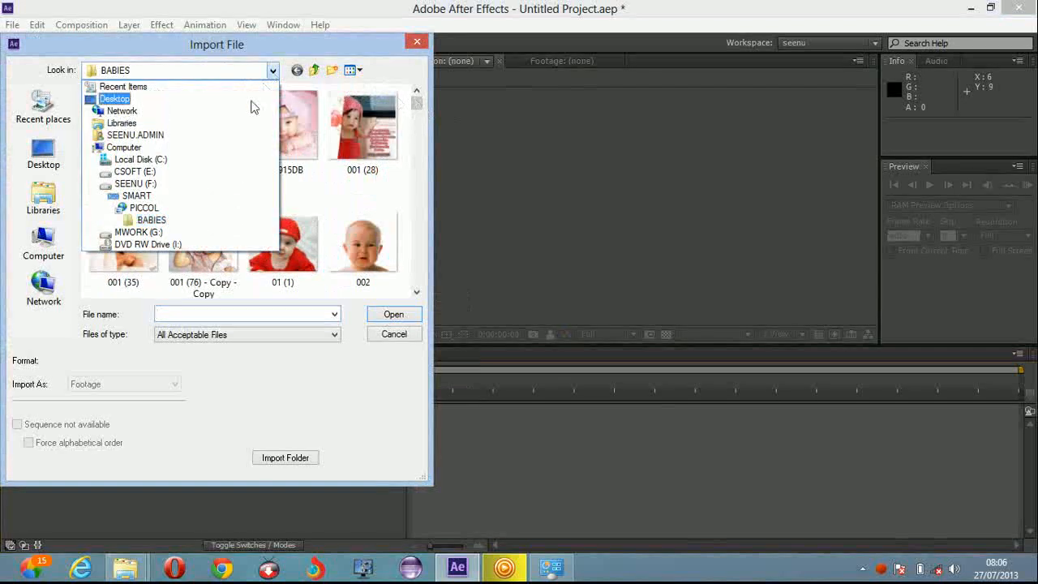
pyautogui.click(183, 211)
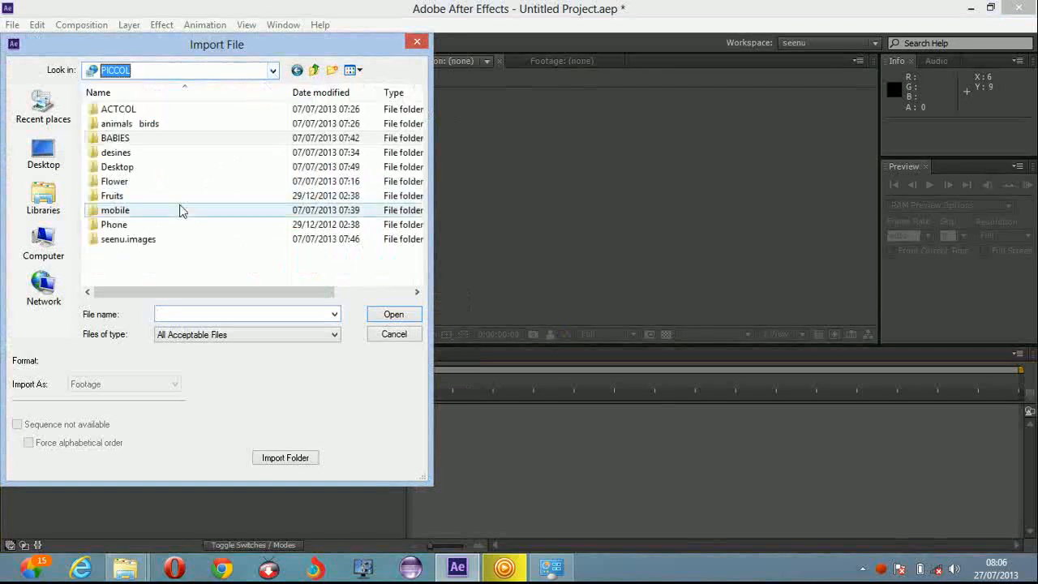
pyautogui.doubleClick(158, 175)
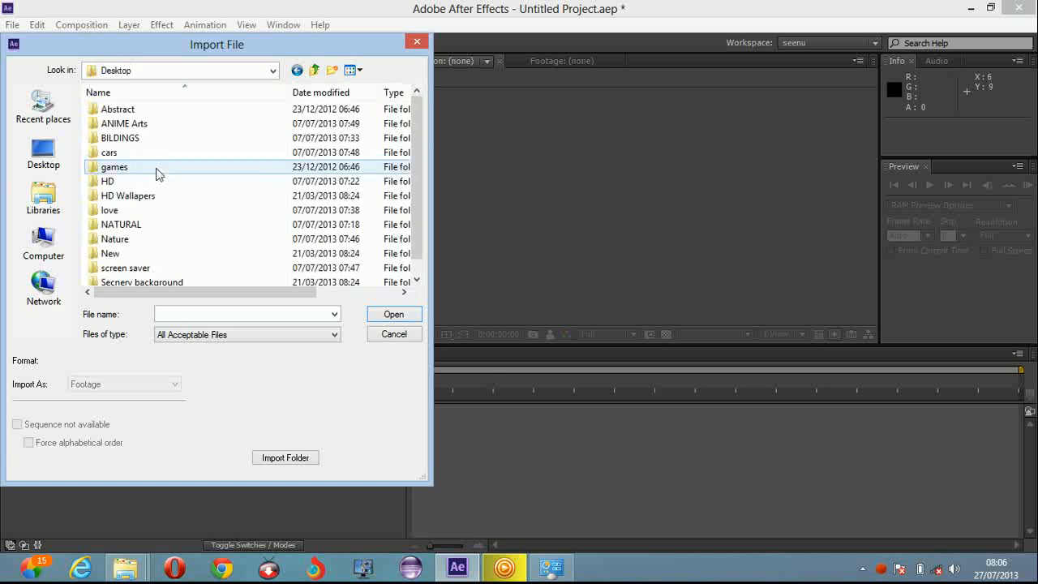
pyautogui.doubleClick(129, 196)
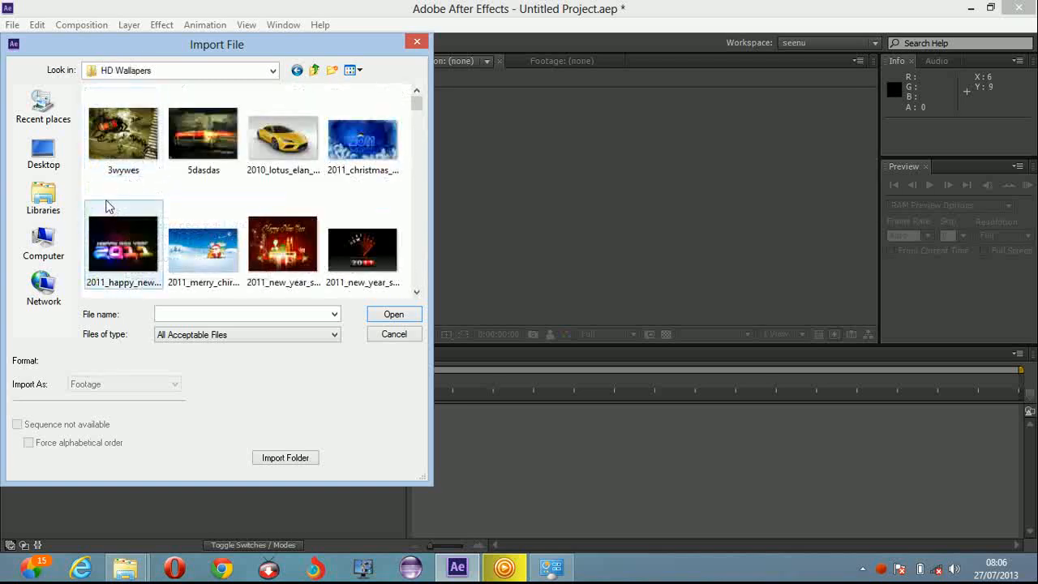
pyautogui.moveTo(99, 194); pyautogui.dragTo(373, 272)
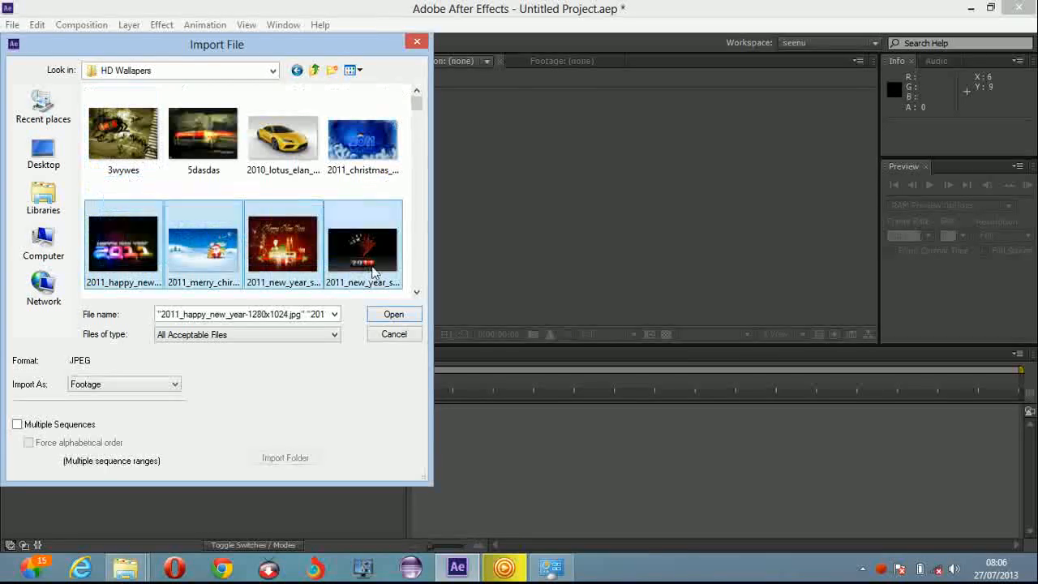
pyautogui.click(393, 315)
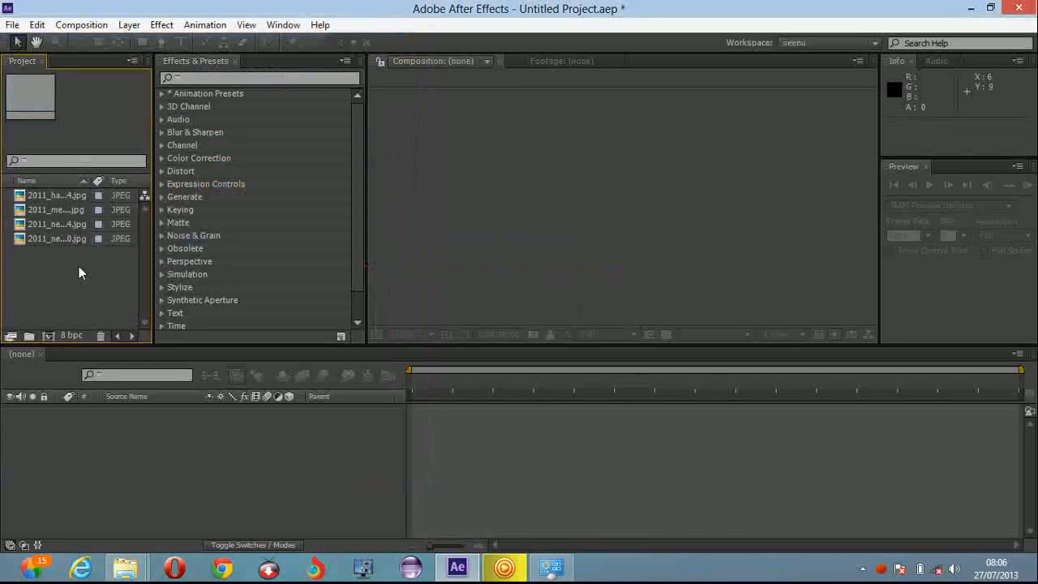
# Group the four imported images in a project folder named new and expand it
pyautogui.moveTo(56, 255); pyautogui.dragTo(29, 335)
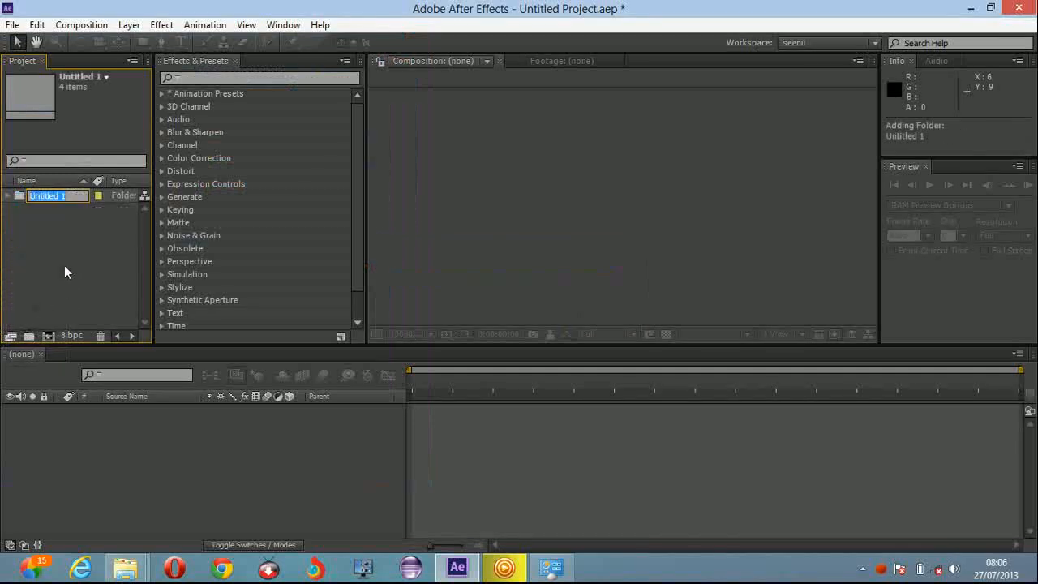
pyautogui.write('new')
pyautogui.click(45, 260)
pyautogui.click(8, 195)
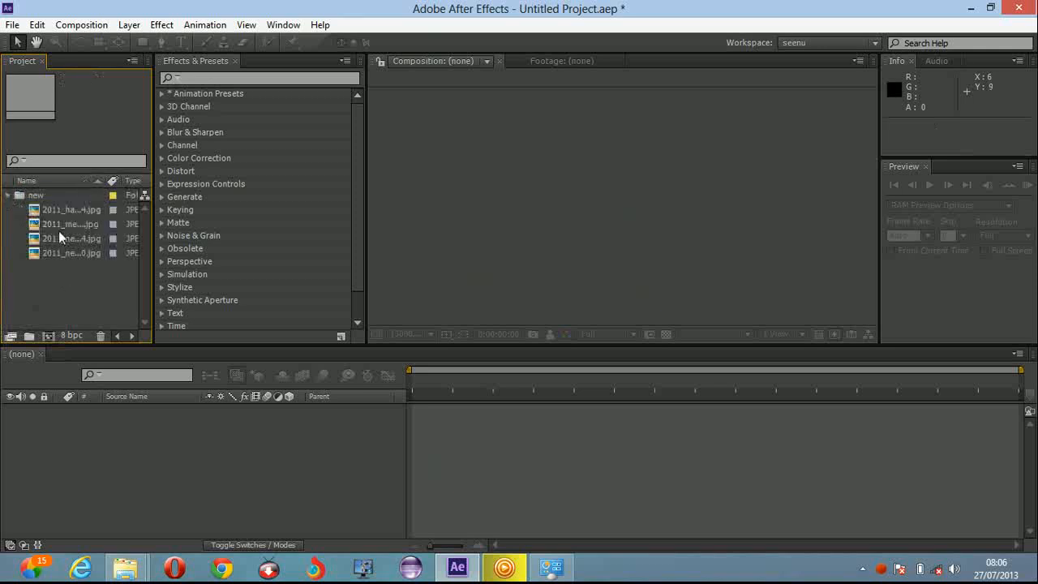
# Create a composition from the 2011_happy_new_year-1280x1024 image in the new folder
pyautogui.click(56, 213)
pyautogui.moveTo(56, 212); pyautogui.dragTo(47, 335)
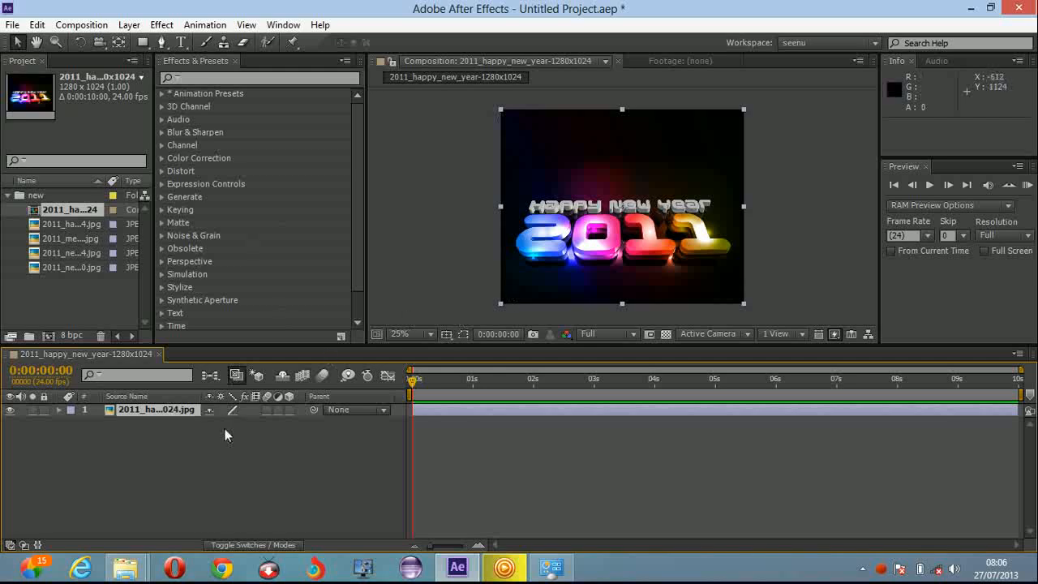
pyautogui.click(182, 453)
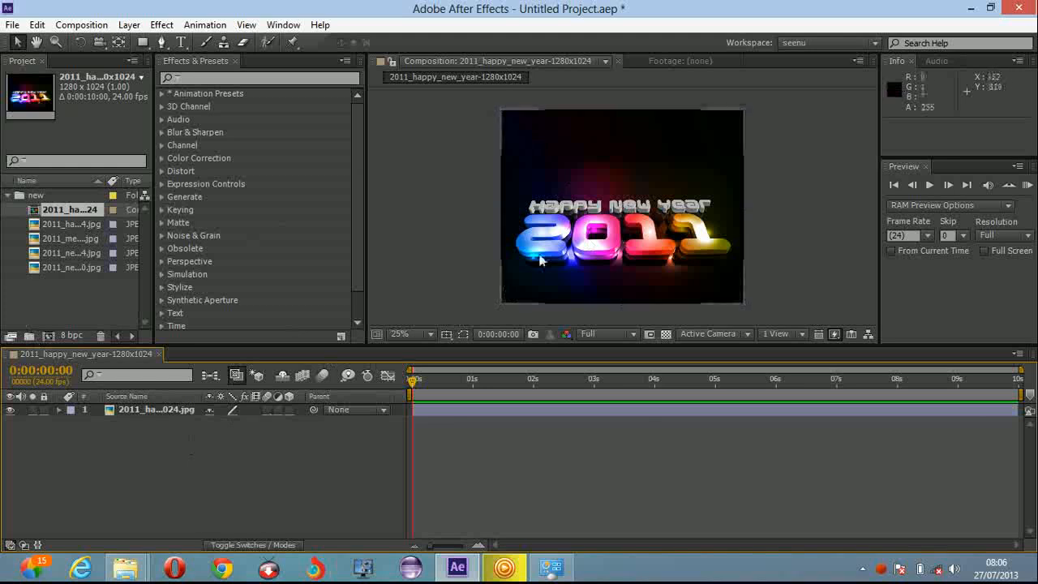
# Review the composition's preset, size, frame rate and duration settings, and accept them as they are
pyautogui.rightClick(272, 447)
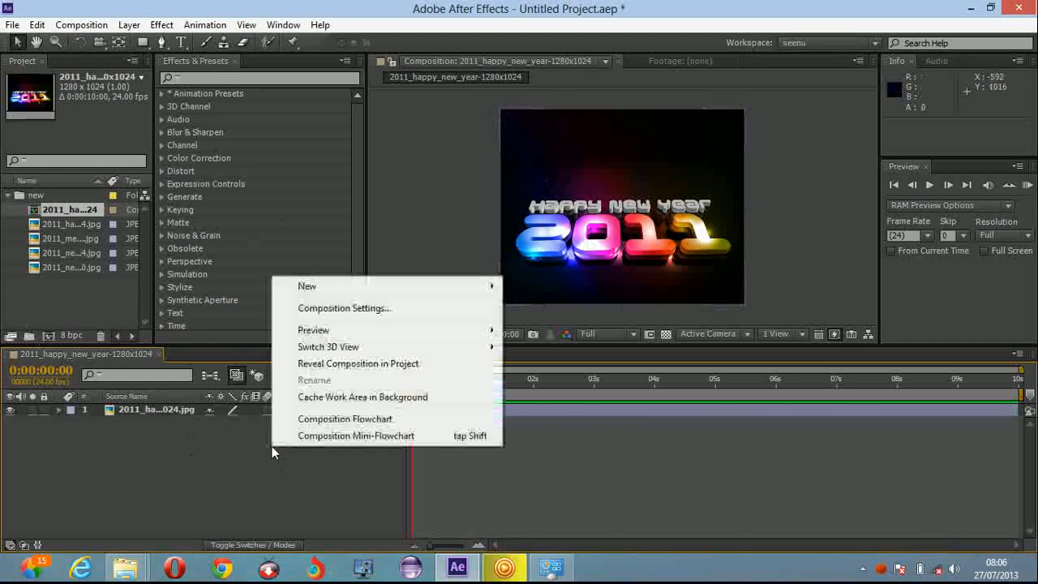
pyautogui.click(468, 309)
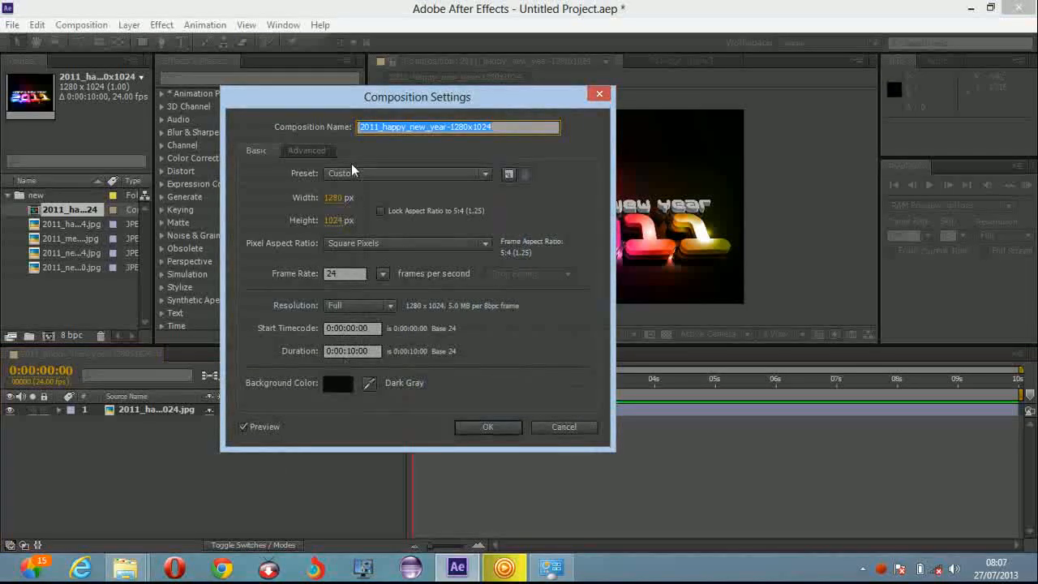
pyautogui.click(485, 427)
# Examine the Happy New Year image in the composition viewer at several magnifications
pyautogui.scroll(-2, 518, 140)
pyautogui.scroll(3, 519, 141)
pyautogui.scroll(-2, 519, 141)
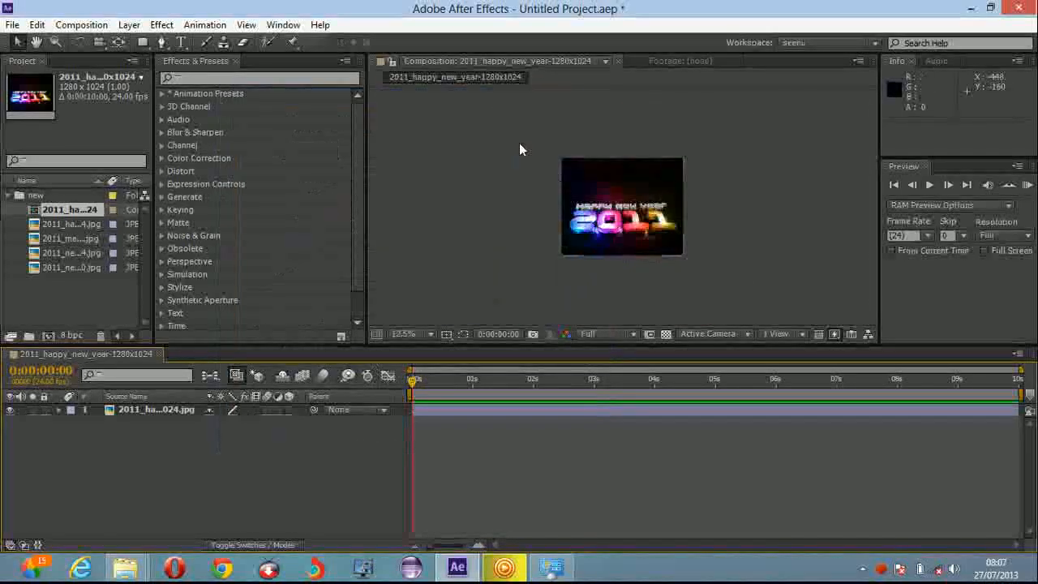
pyautogui.scroll(2, 520, 147)
pyautogui.scroll(-2, 520, 147)
pyautogui.scroll(3, 591, 201)
pyautogui.scroll(-3, 592, 201)
pyautogui.scroll(4, 592, 198)
pyautogui.scroll(-4, 590, 195)
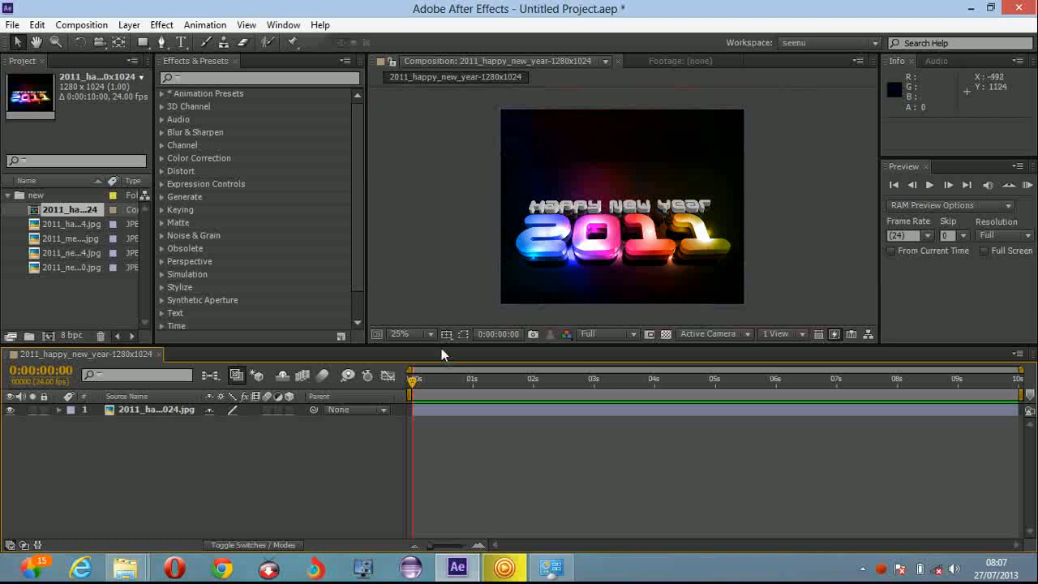
# Compare the Fit and 50% magnification presets in the composition viewer
pyautogui.click(431, 333)
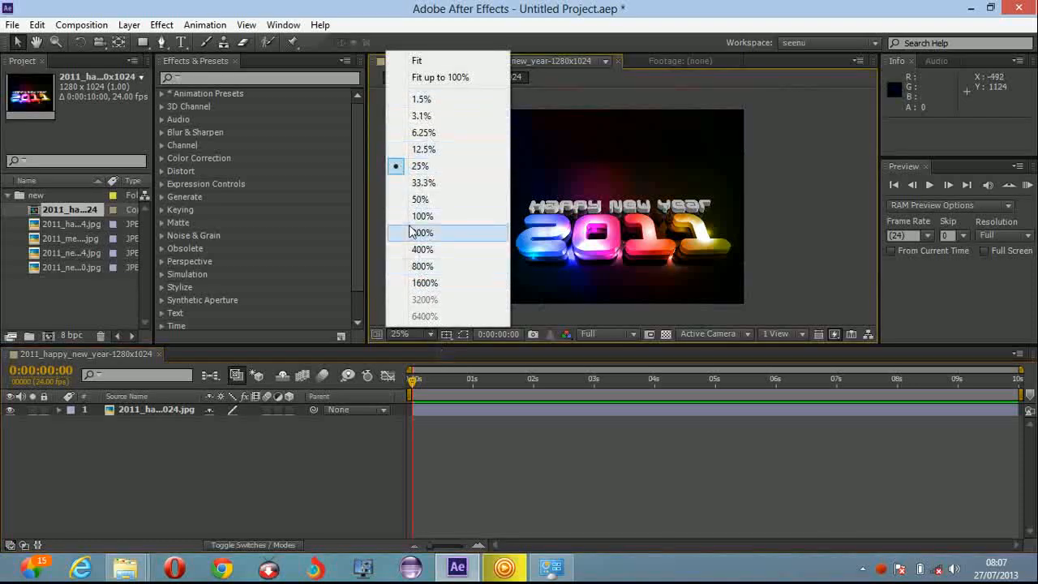
pyautogui.click(552, 312)
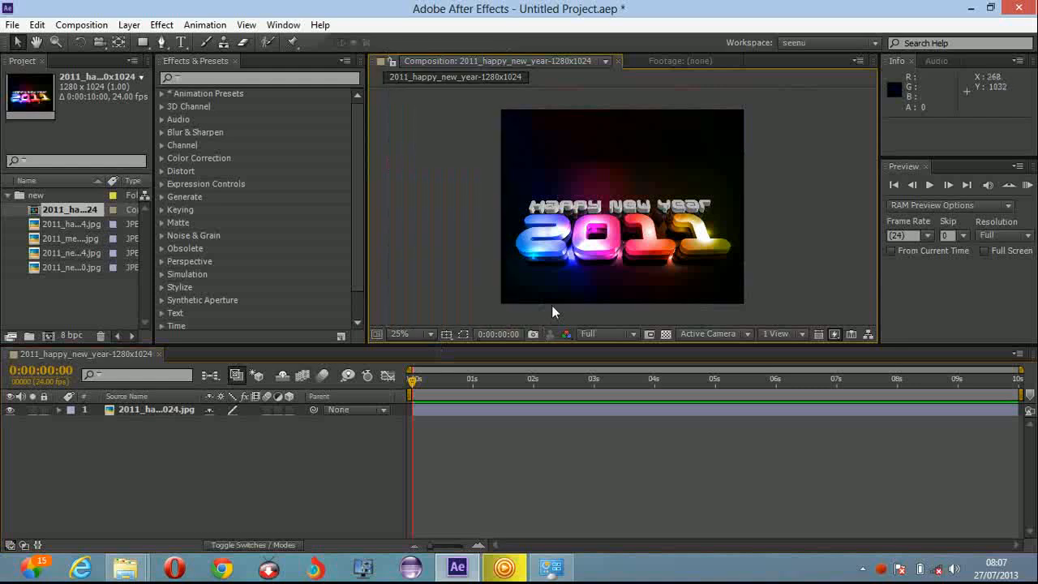
pyautogui.click(428, 334)
pyautogui.click(414, 62)
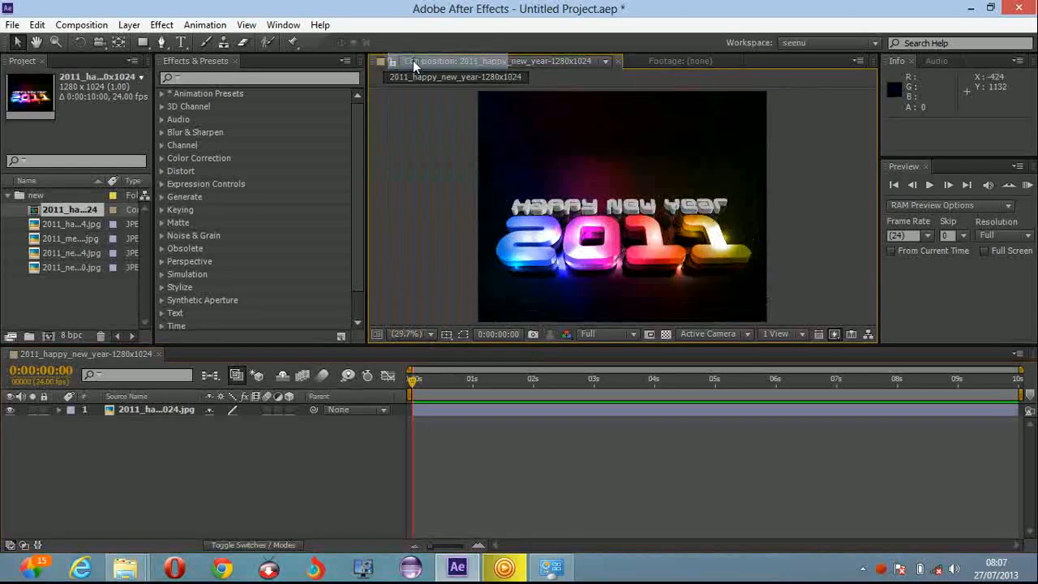
pyautogui.click(427, 333)
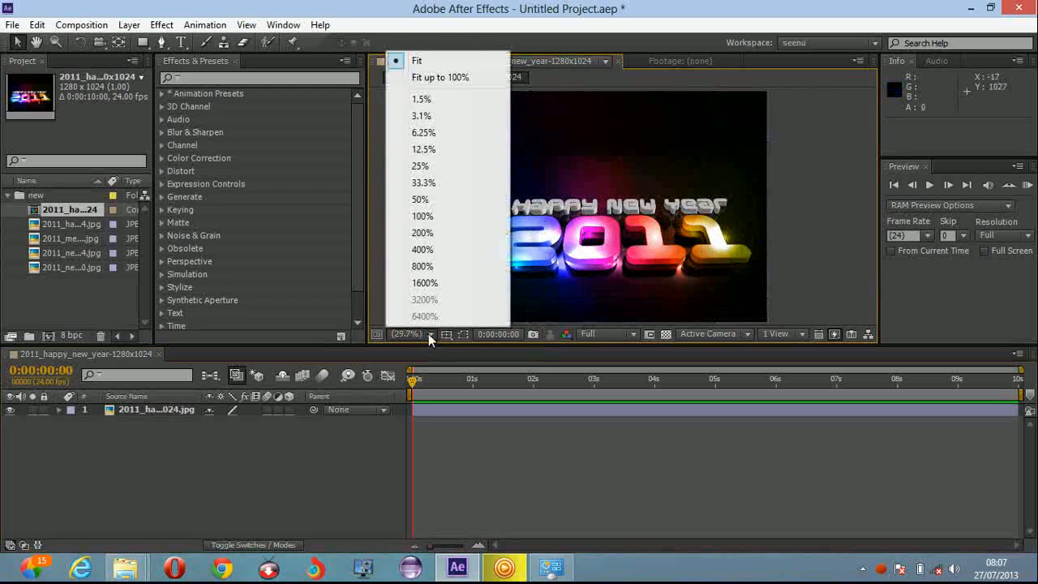
pyautogui.click(430, 197)
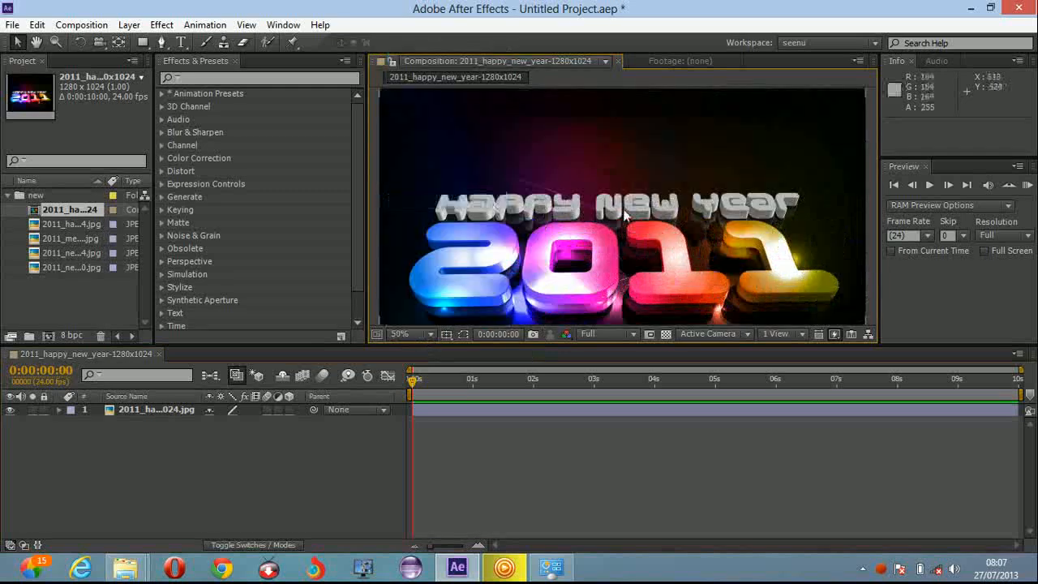
pyautogui.scroll(-3, 521, 230)
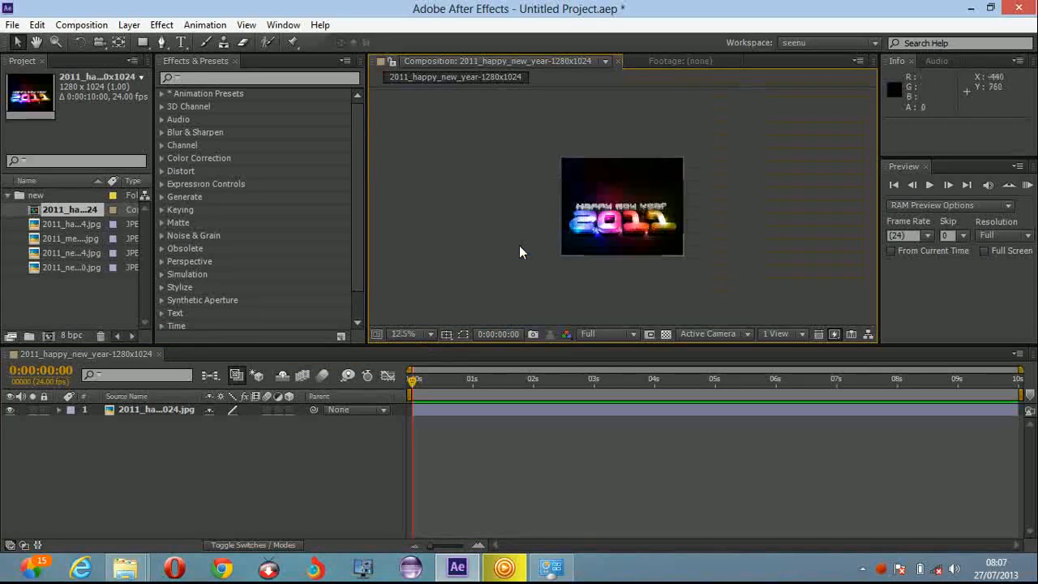
# Look over the viewer's grid and guide options, and select the Happy New Year layer to inspect its bounds
pyautogui.click(446, 334)
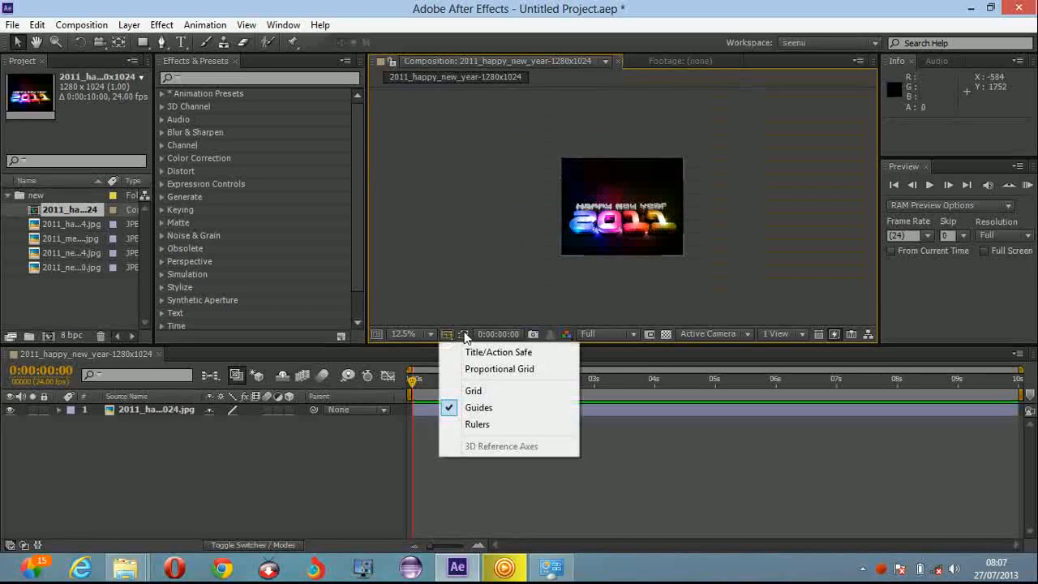
pyautogui.click(463, 333)
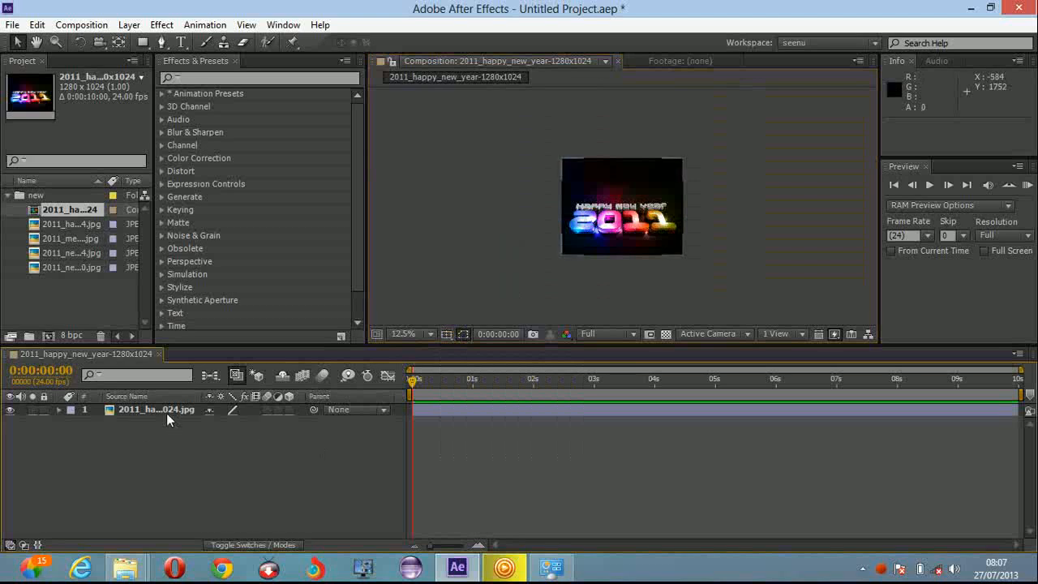
pyautogui.click(127, 408)
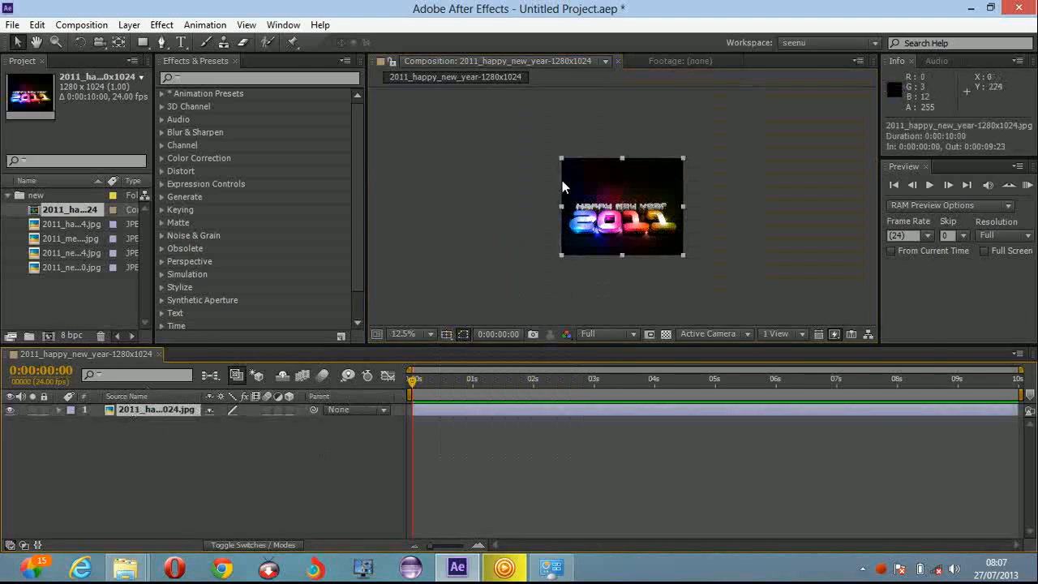
pyautogui.press('.')
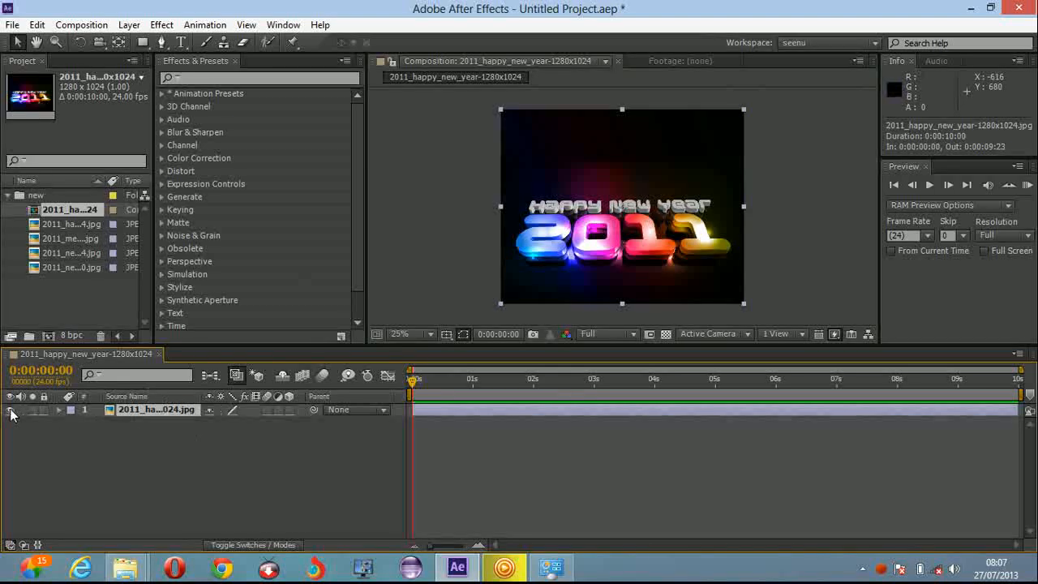
# Add the two 2011 new year images as layers beneath the Happy New Year layer and scale both down slightly
pyautogui.moveTo(62, 288); pyautogui.dragTo(104, 425)
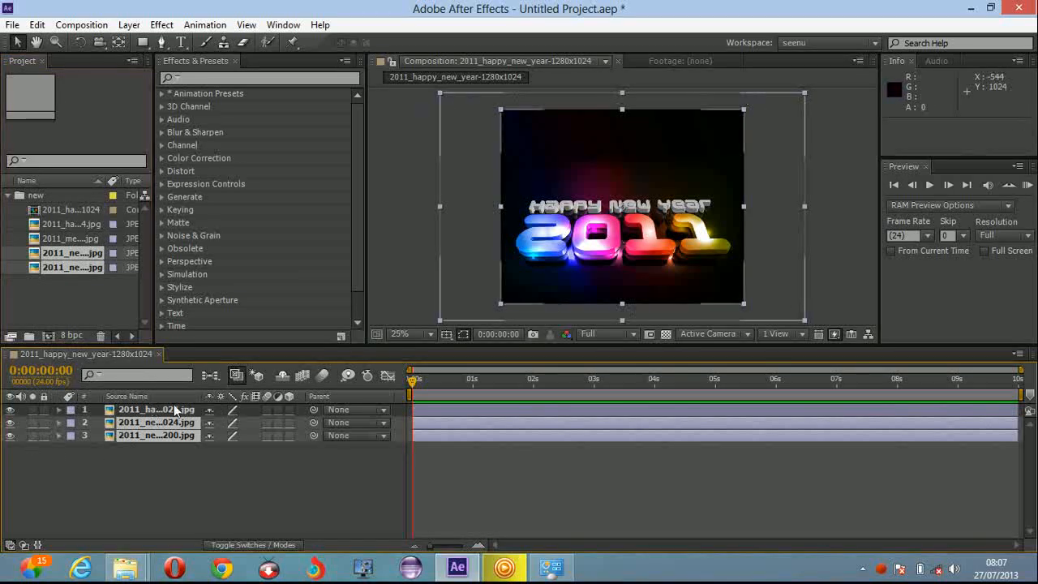
pyautogui.moveTo(502, 116)
pyautogui.mouseDown()
pyautogui.moveTo(520, 138)
pyautogui.moveTo(505, 116)
pyautogui.mouseUp()
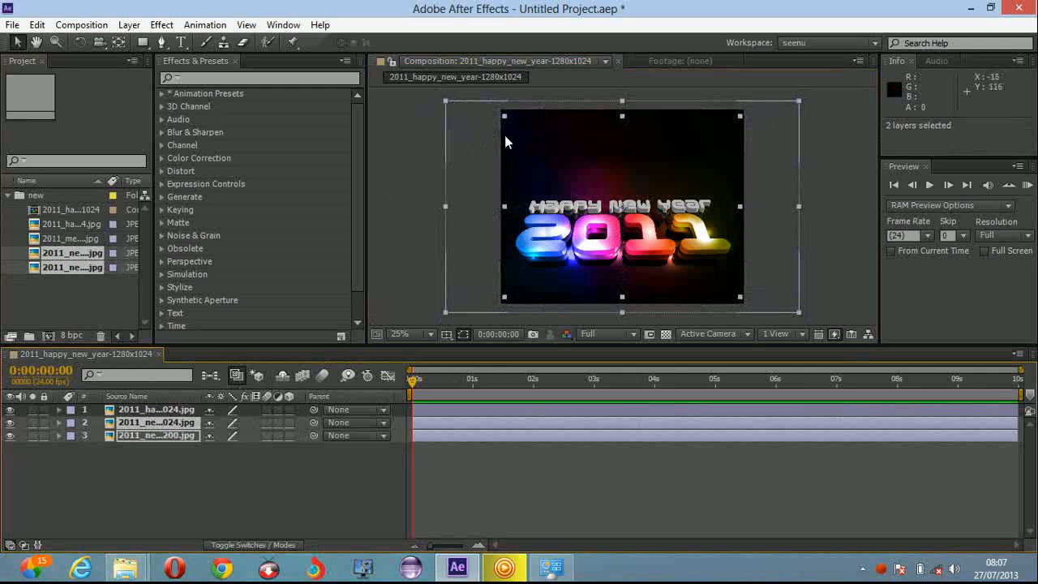
# Hide the second and third image layers and turn their visibility back on
pyautogui.click(10, 428)
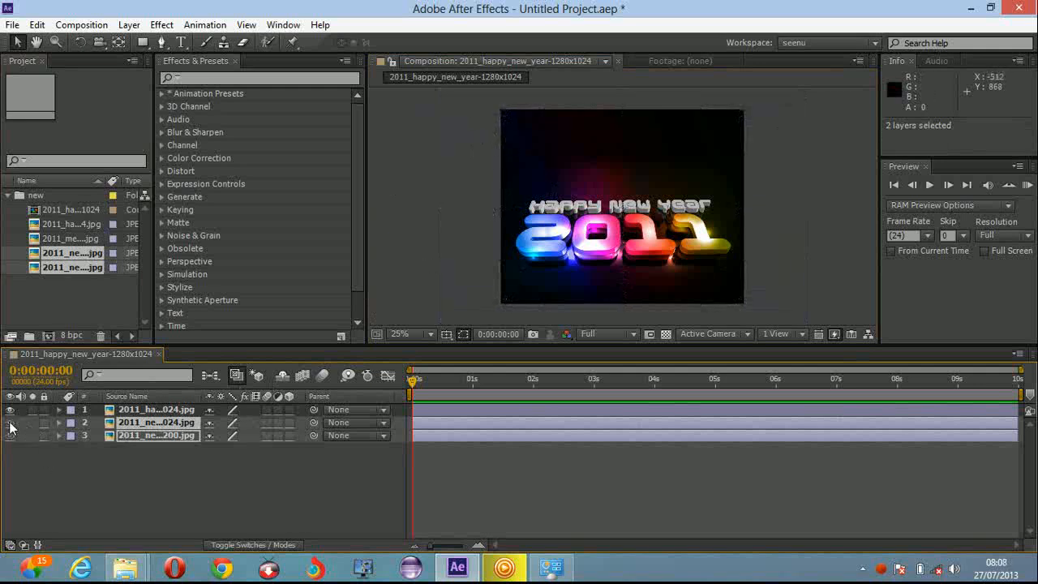
pyautogui.click(10, 422)
pyautogui.click(10, 436)
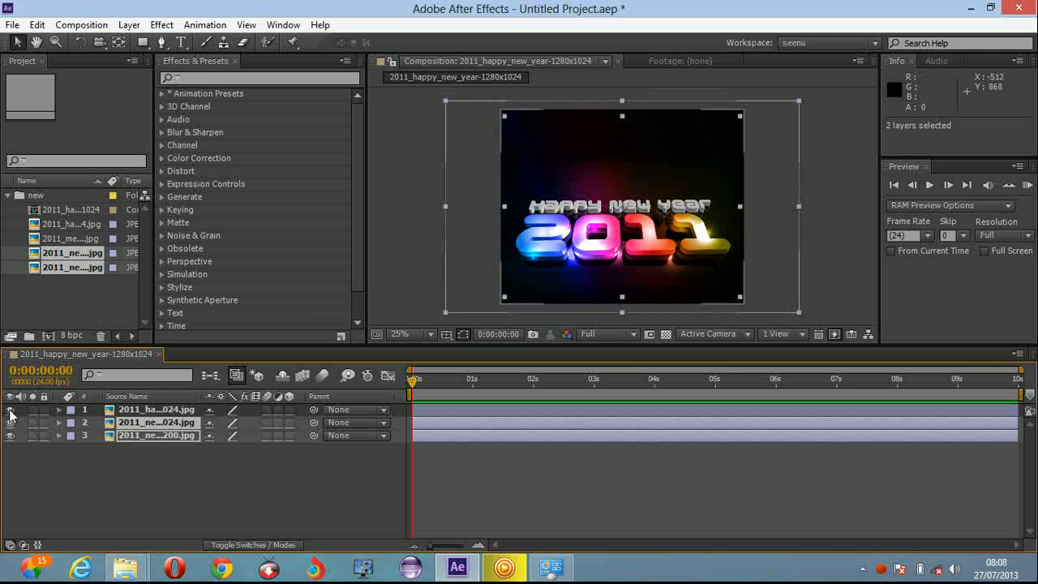
# Hide the top image layer and show it again, switching the timeline's name column from source names to layer names
pyautogui.click(10, 411)
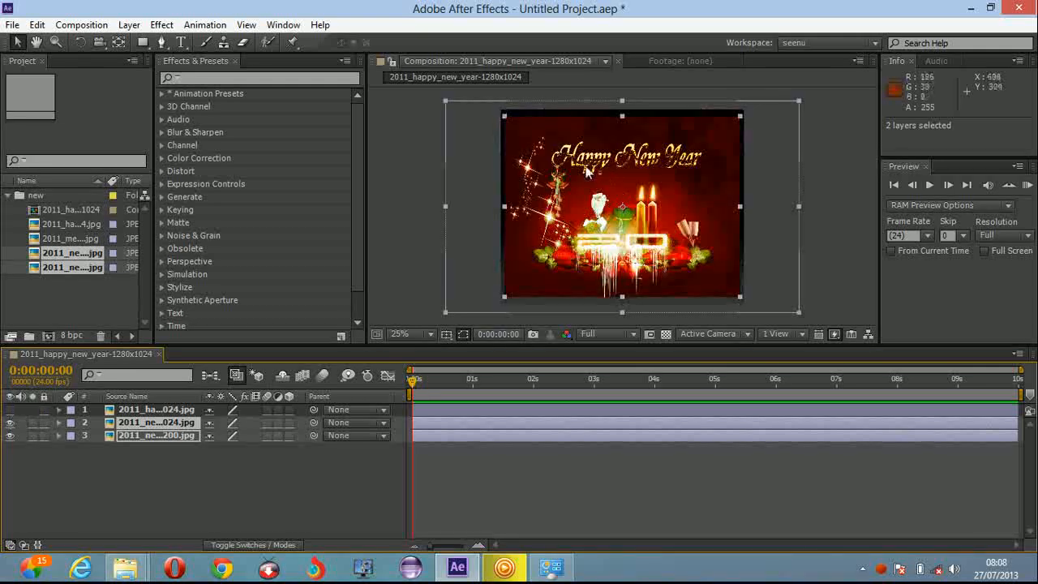
pyautogui.click(134, 397)
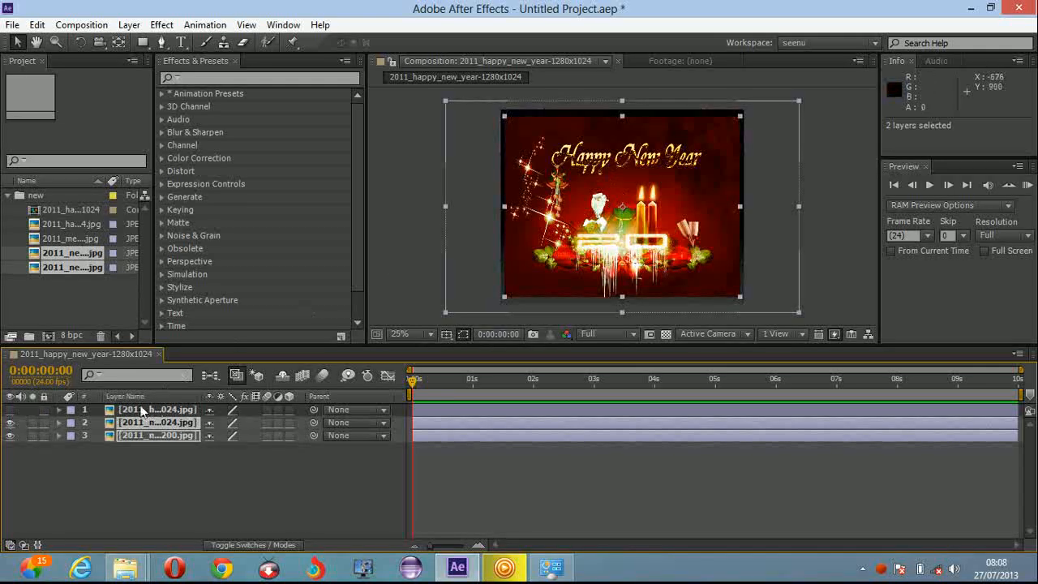
pyautogui.click(9, 411)
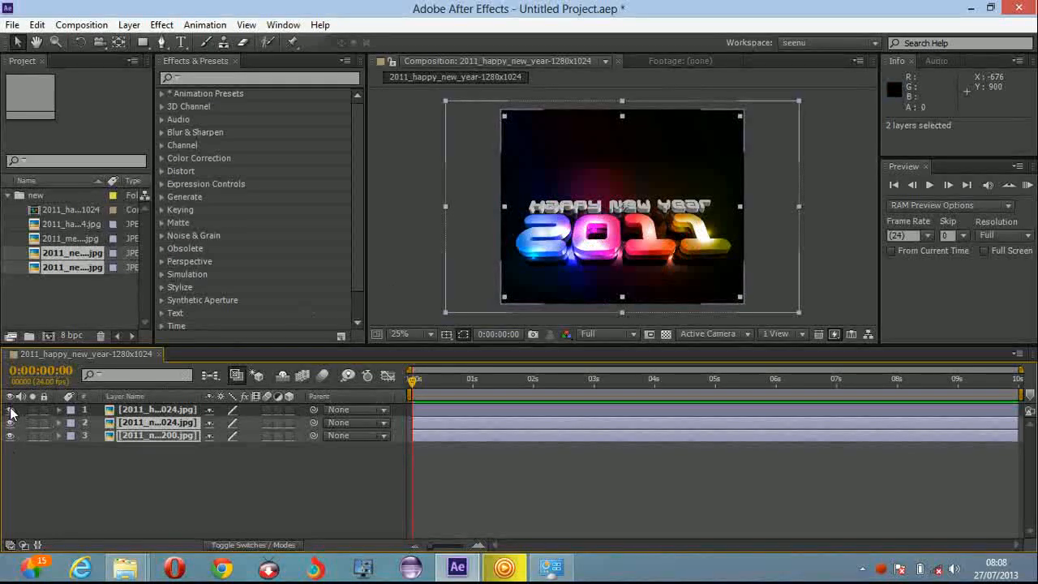
# Spread the image layers apart in the composition, with the top layer toward the left and the santa layer at about 1124, 408
pyautogui.moveTo(603, 207); pyautogui.dragTo(712, 189)
pyautogui.moveTo(523, 203); pyautogui.dragTo(418, 226)
pyautogui.click(552, 140)
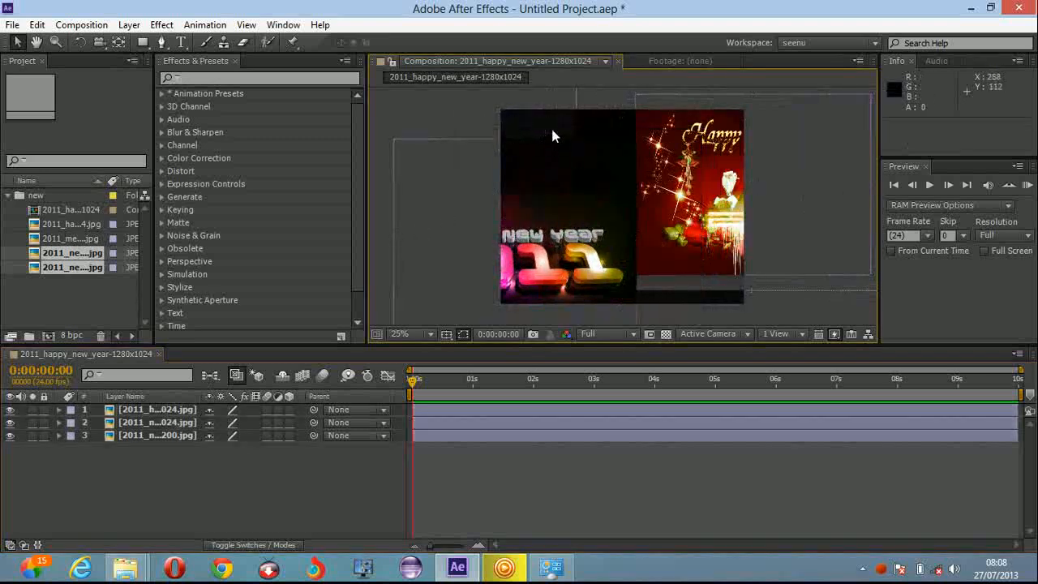
pyautogui.moveTo(593, 214); pyautogui.dragTo(579, 187)
pyautogui.moveTo(667, 197); pyautogui.dragTo(631, 200)
pyautogui.moveTo(537, 220)
pyautogui.mouseDown()
pyautogui.moveTo(571, 217)
pyautogui.moveTo(554, 215)
pyautogui.mouseUp()
pyautogui.moveTo(672, 194); pyautogui.dragTo(663, 195)
pyautogui.click(568, 215)
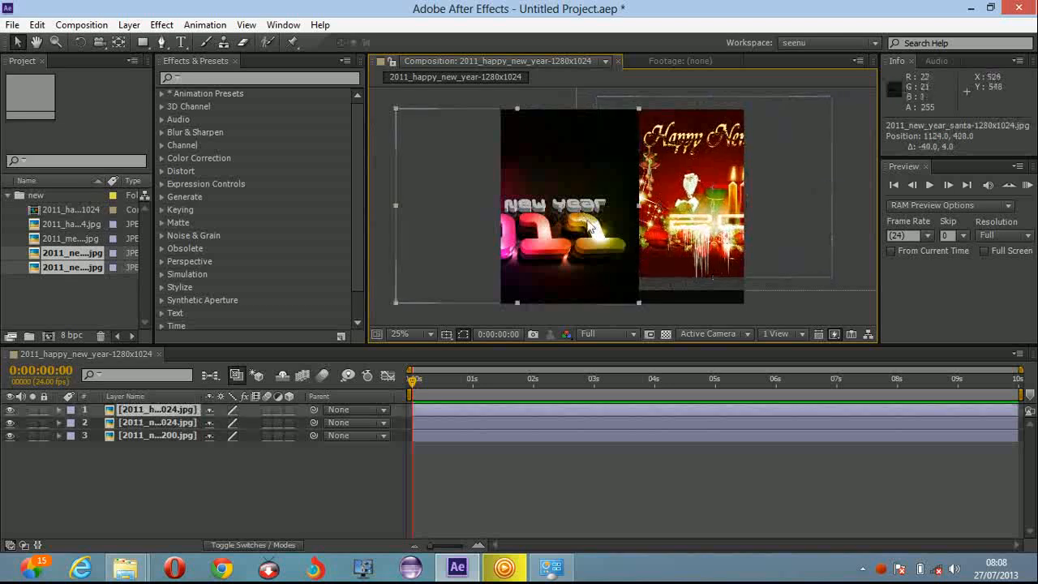
# Toggle the top layer's visibility off and on several times to compare the composition with and without it
pyautogui.click(10, 410)
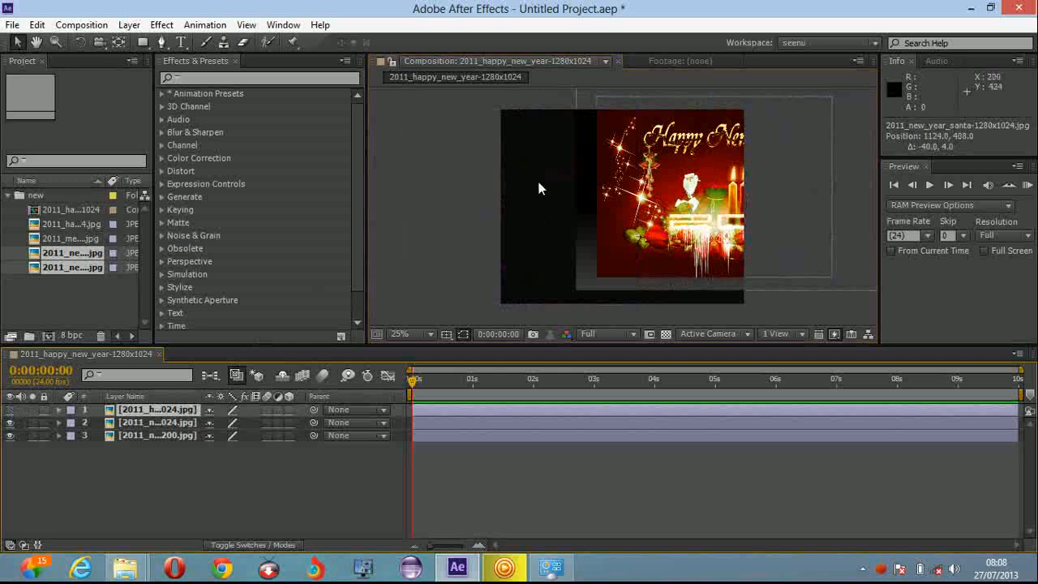
pyautogui.click(9, 410)
pyautogui.click(10, 411)
pyautogui.click(9, 410)
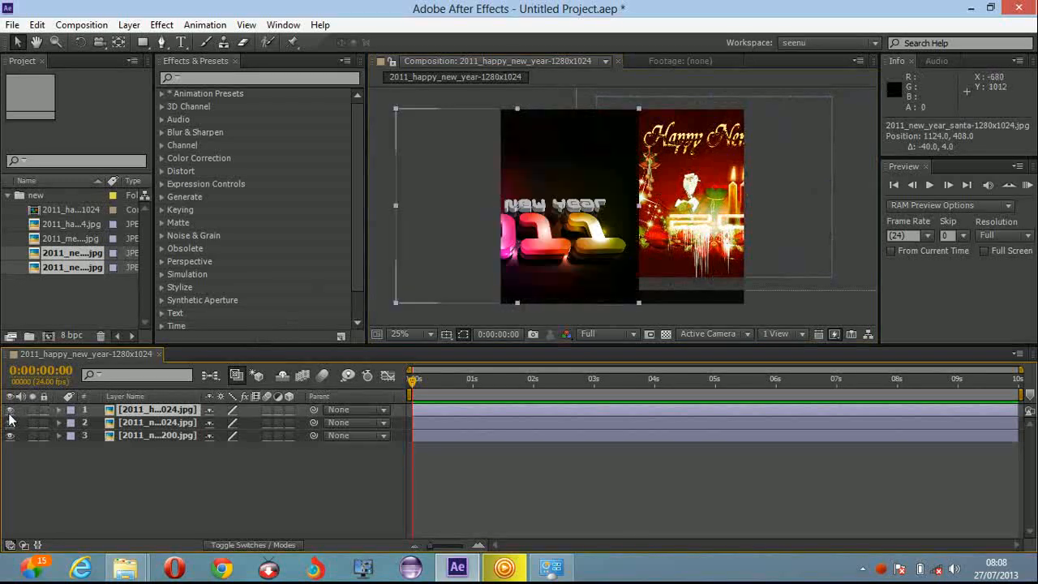
pyautogui.click(9, 412)
pyautogui.click(9, 412)
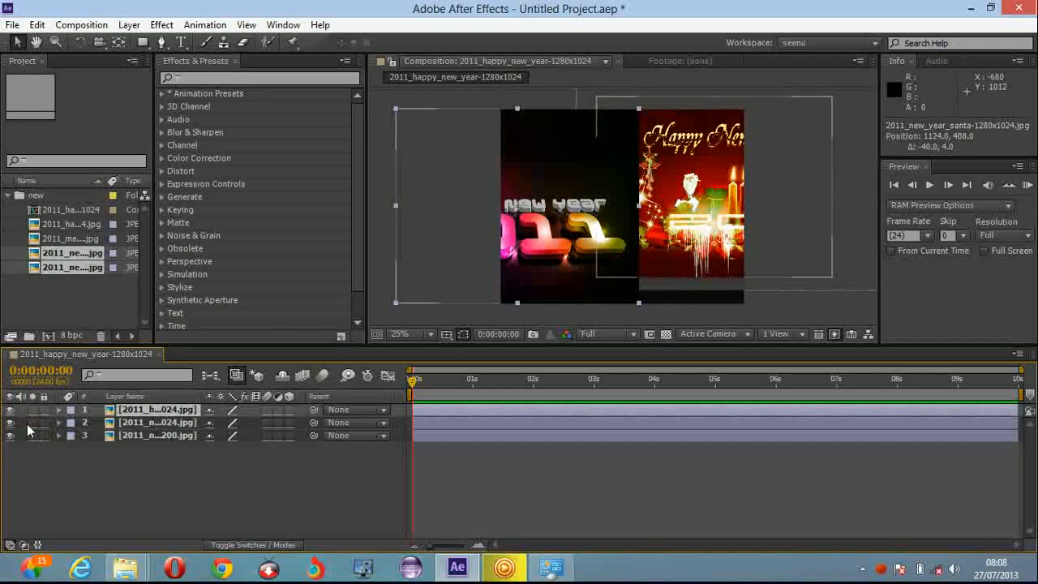
# Solo the top layer, move it near the composition's centre and scale it down to about 52% by 58%
pyautogui.click(33, 410)
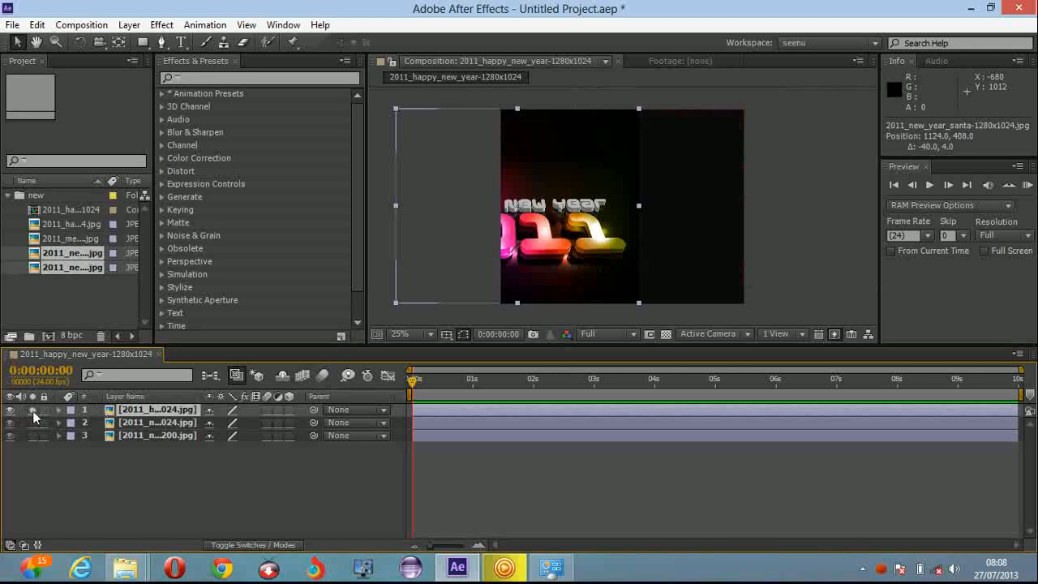
pyautogui.moveTo(540, 226); pyautogui.dragTo(639, 234)
pyautogui.moveTo(496, 118); pyautogui.dragTo(555, 167)
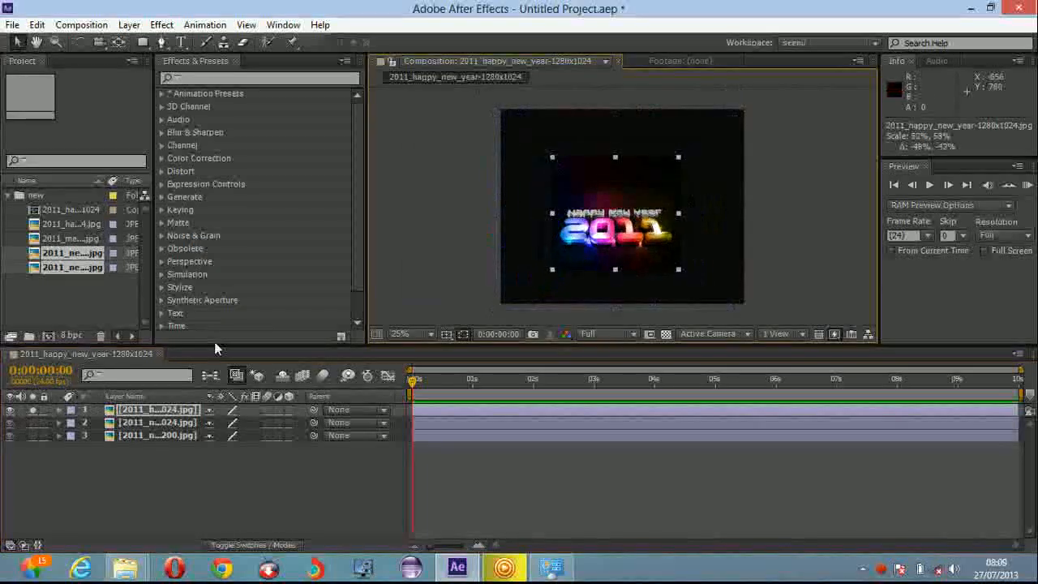
# Solo only the second layer, the santa image, and move it to about 640, 492 in the composition
pyautogui.click(33, 422)
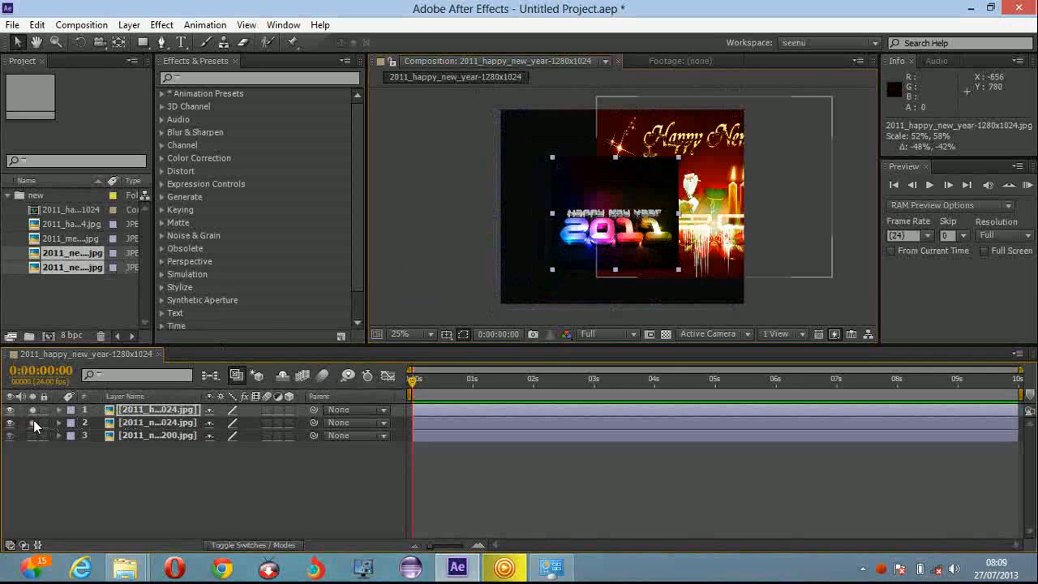
pyautogui.click(717, 188)
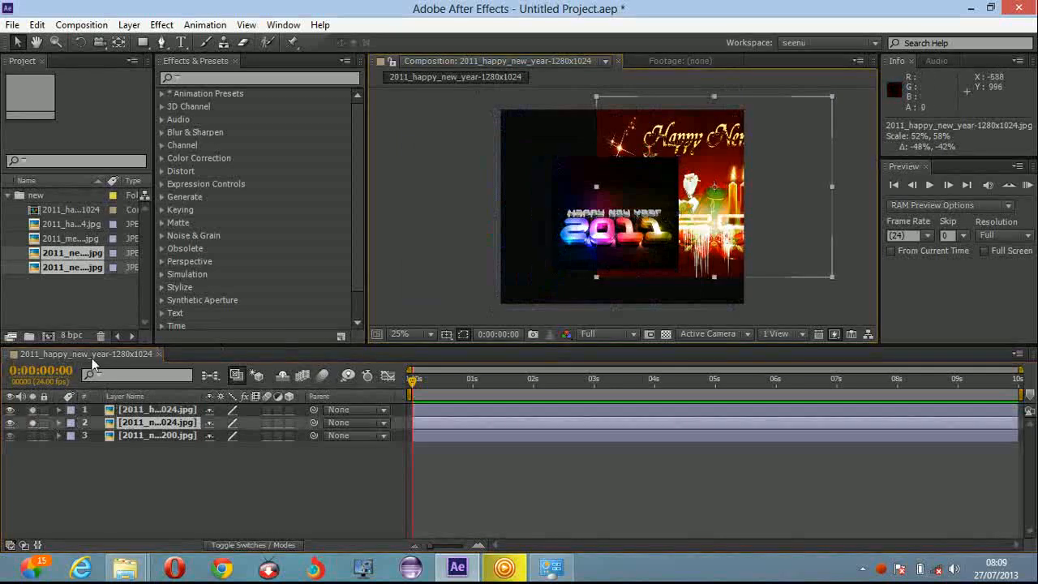
pyautogui.click(33, 415)
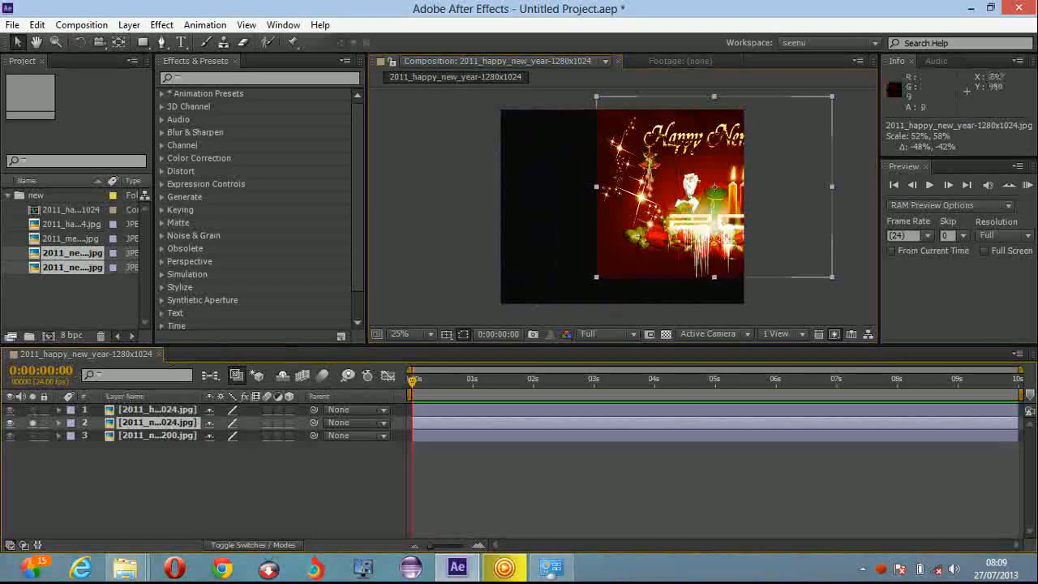
pyautogui.click(33, 436)
pyautogui.click(33, 435)
pyautogui.moveTo(645, 202); pyautogui.dragTo(565, 218)
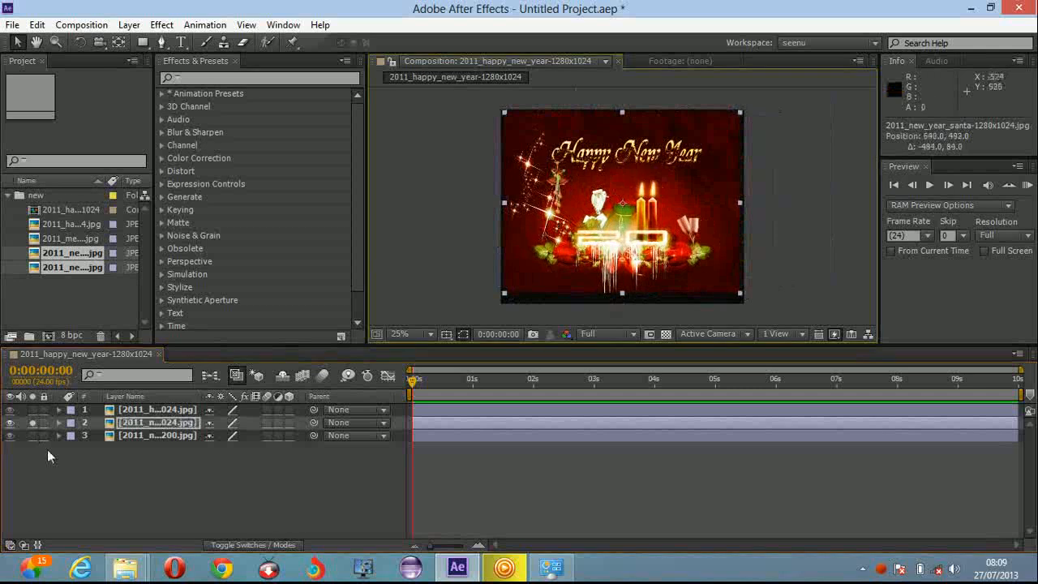
# Solo all three layers together, clear every solo, and lock the top layer
pyautogui.click(32, 435)
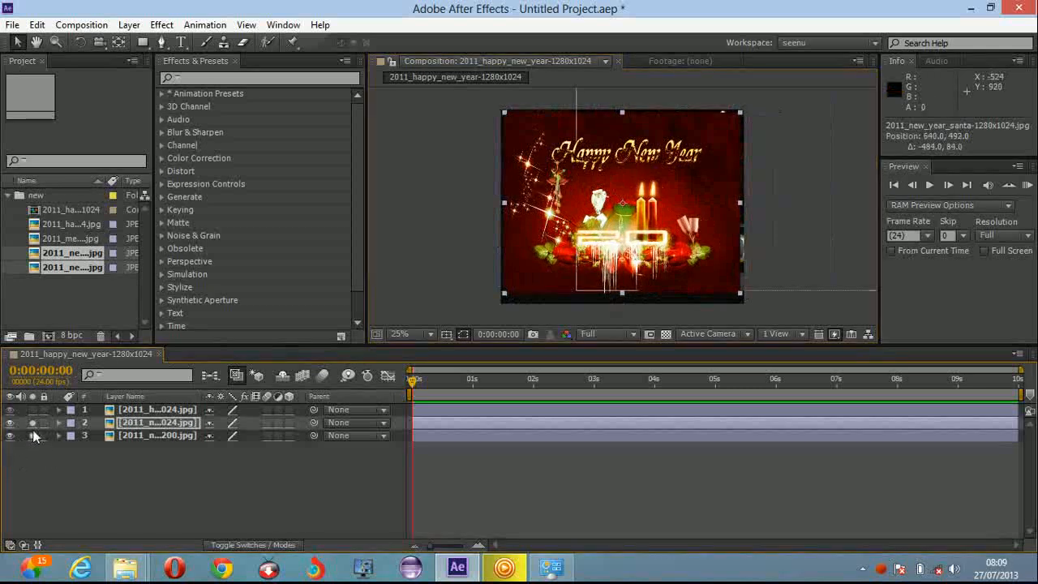
pyautogui.click(32, 423)
pyautogui.click(33, 422)
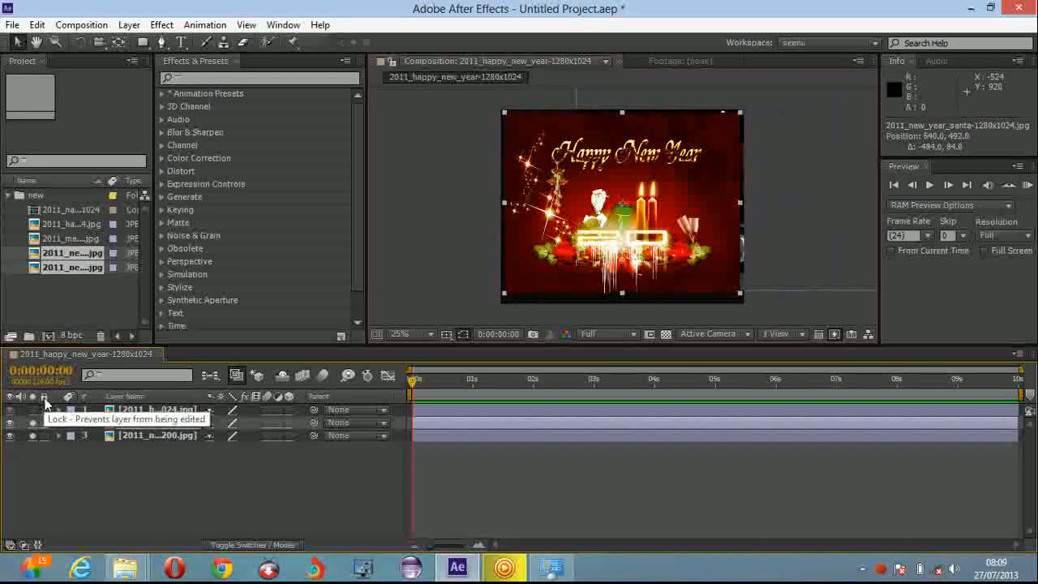
pyautogui.click(33, 409)
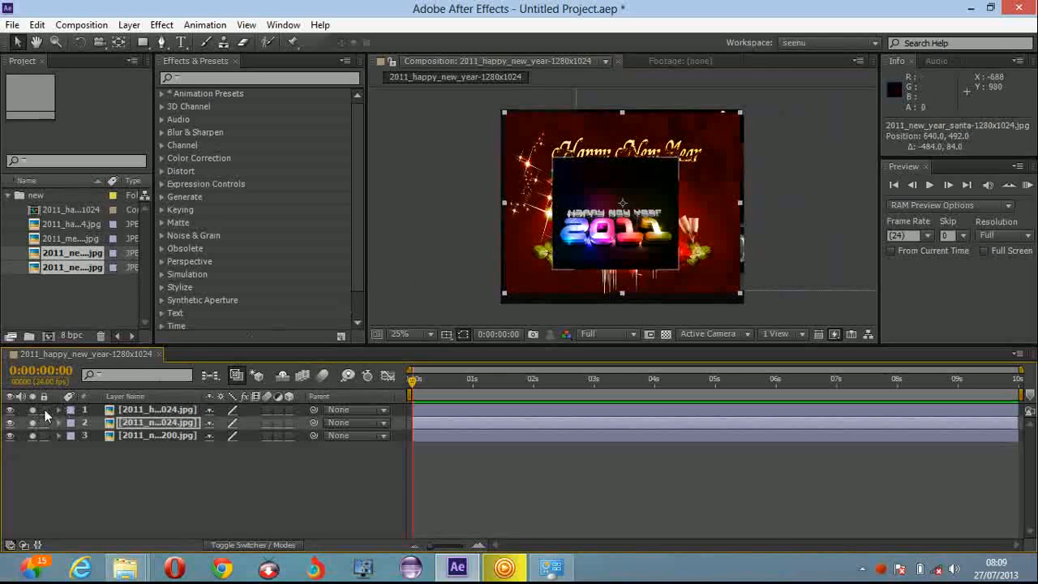
pyautogui.click(33, 421)
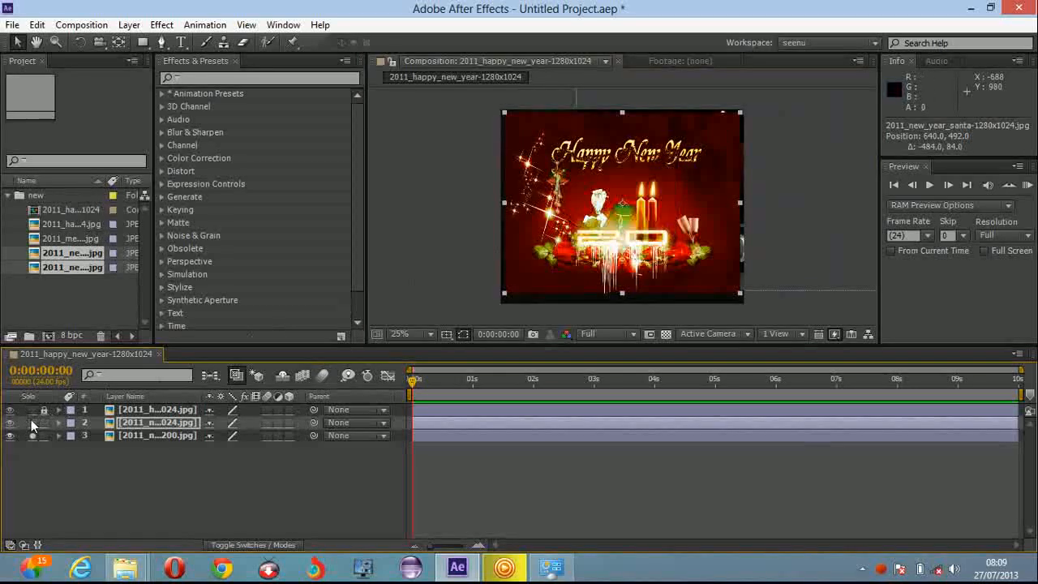
pyautogui.click(32, 436)
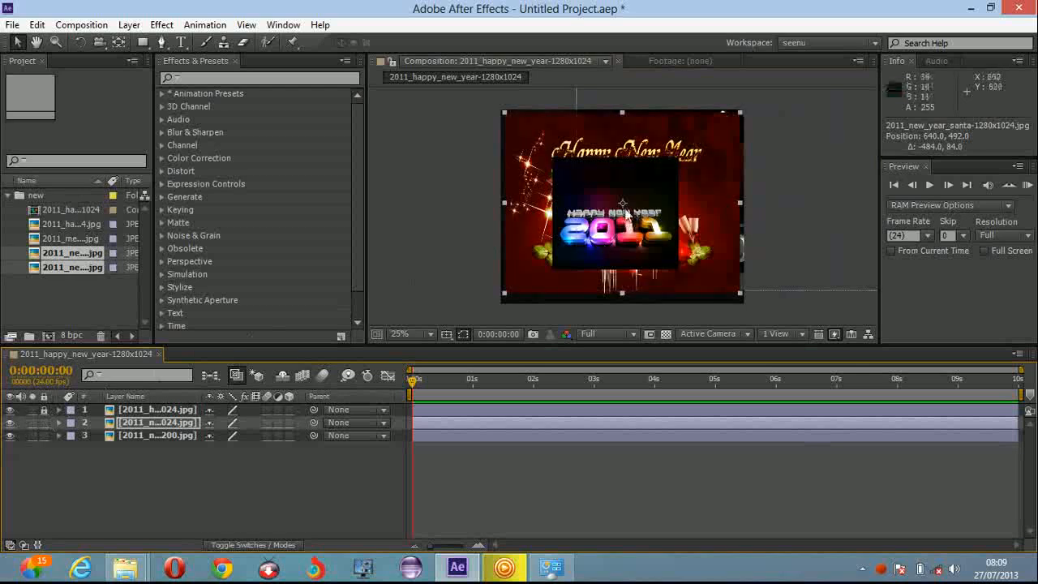
# Hide the two lower layers to view the locked top layer alone, and make both visible again
pyautogui.scroll(3, 621, 194)
pyautogui.scroll(-3, 624, 209)
pyautogui.scroll(2, 623, 209)
pyautogui.scroll(-2, 624, 209)
pyautogui.scroll(2, 624, 210)
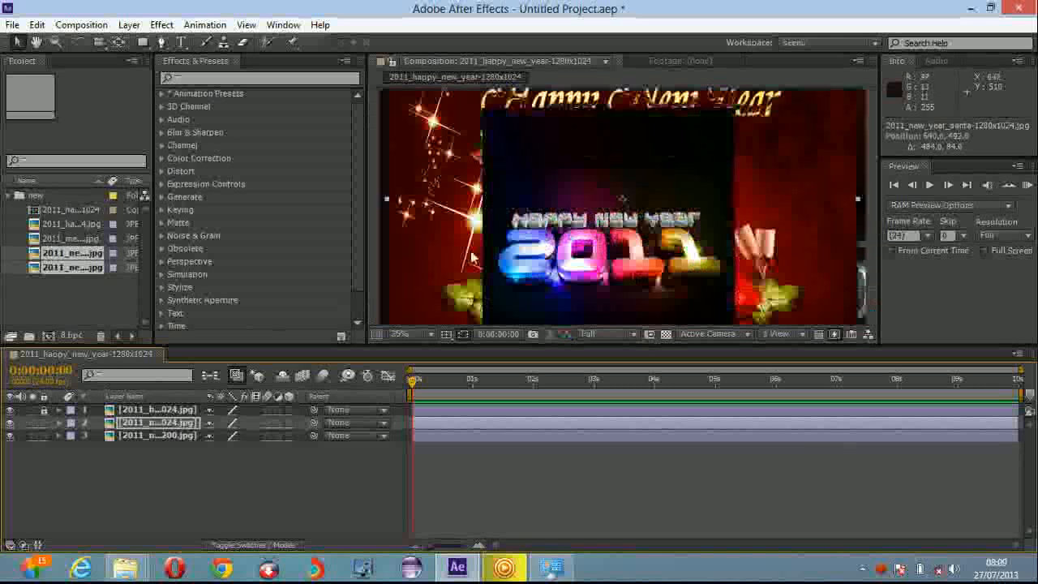
pyautogui.click(10, 424)
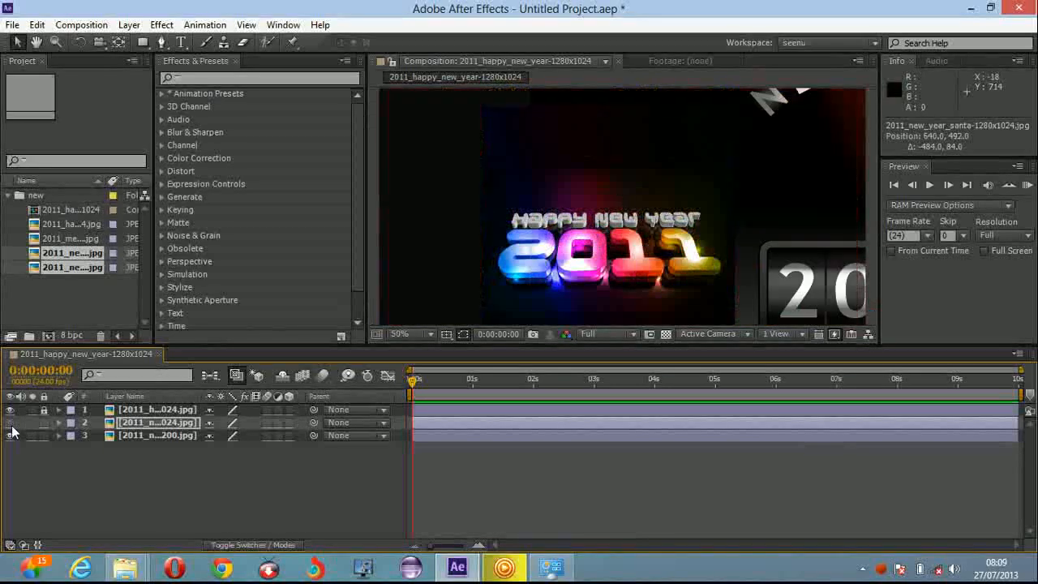
pyautogui.click(10, 436)
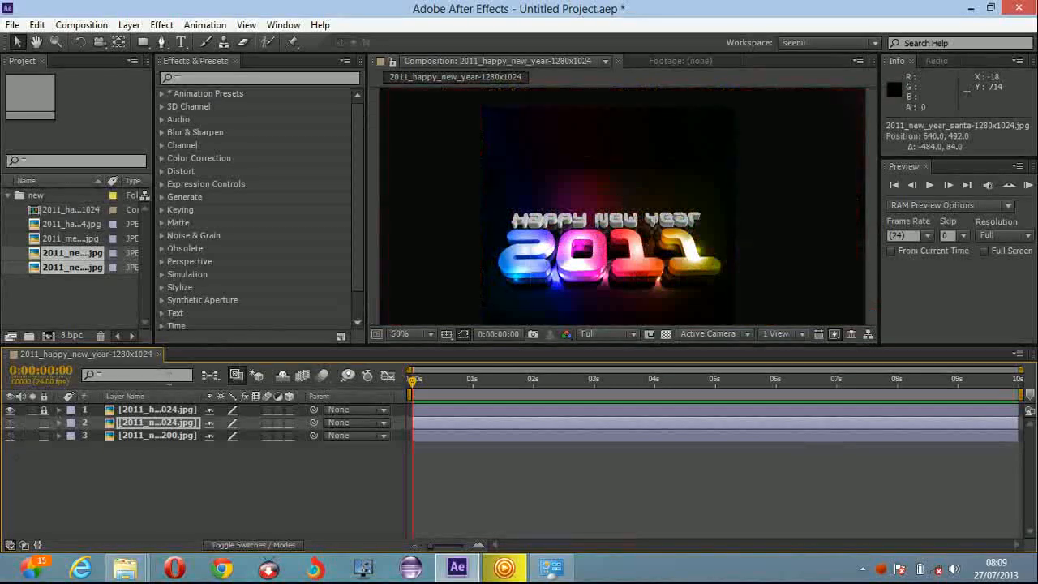
pyautogui.scroll(-2, 480, 223)
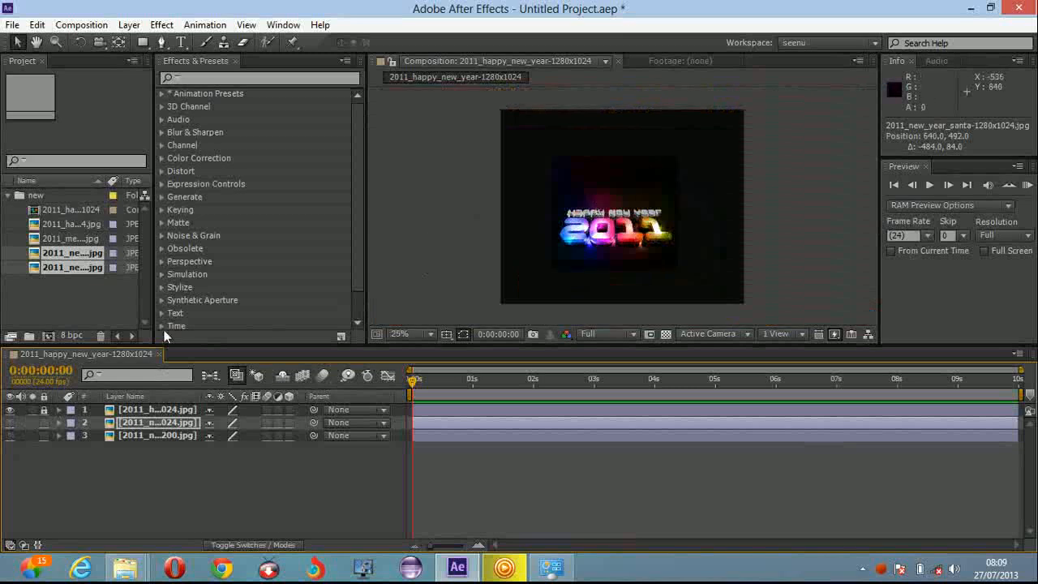
pyautogui.click(9, 423)
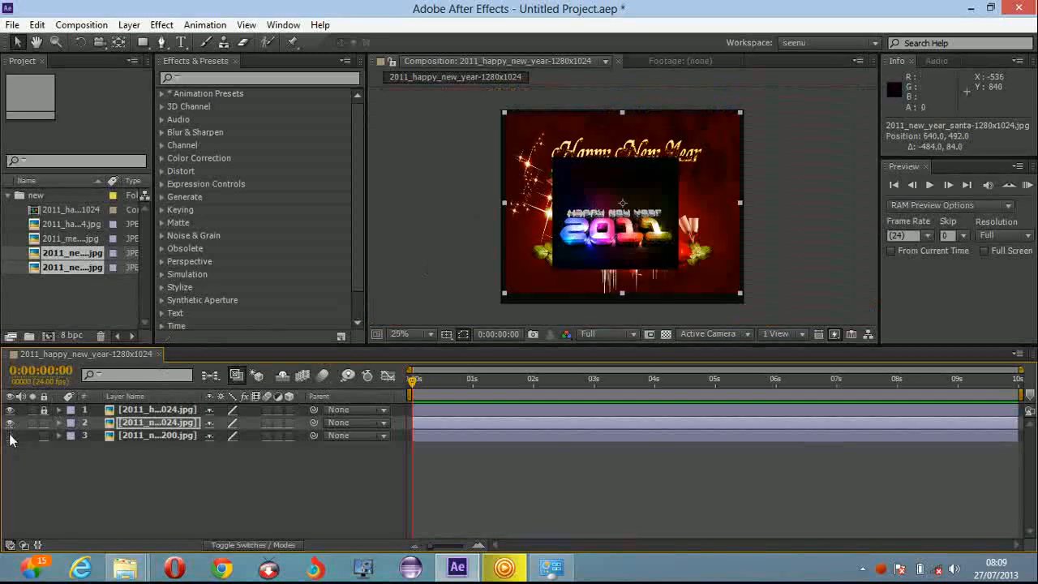
pyautogui.click(9, 435)
# Unlock the top layer and move the santa layer to about 132, 460, uncovering the third image at the right
pyautogui.click(43, 410)
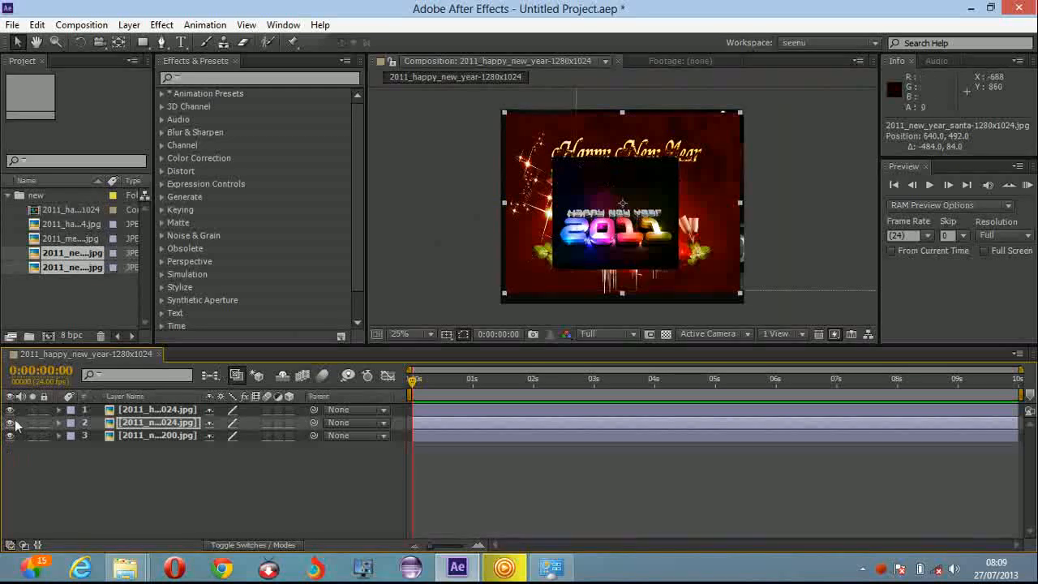
pyautogui.moveTo(482, 242); pyautogui.dragTo(611, 147)
pyautogui.moveTo(691, 146)
pyautogui.mouseDown()
pyautogui.moveTo(689, 170)
pyautogui.moveTo(689, 153)
pyautogui.mouseUp()
pyautogui.moveTo(606, 210)
pyautogui.mouseDown()
pyautogui.moveTo(625, 235)
pyautogui.moveTo(614, 209)
pyautogui.mouseUp()
pyautogui.moveTo(526, 175)
pyautogui.mouseDown()
pyautogui.moveTo(540, 190)
pyautogui.moveTo(529, 178)
pyautogui.mouseUp()
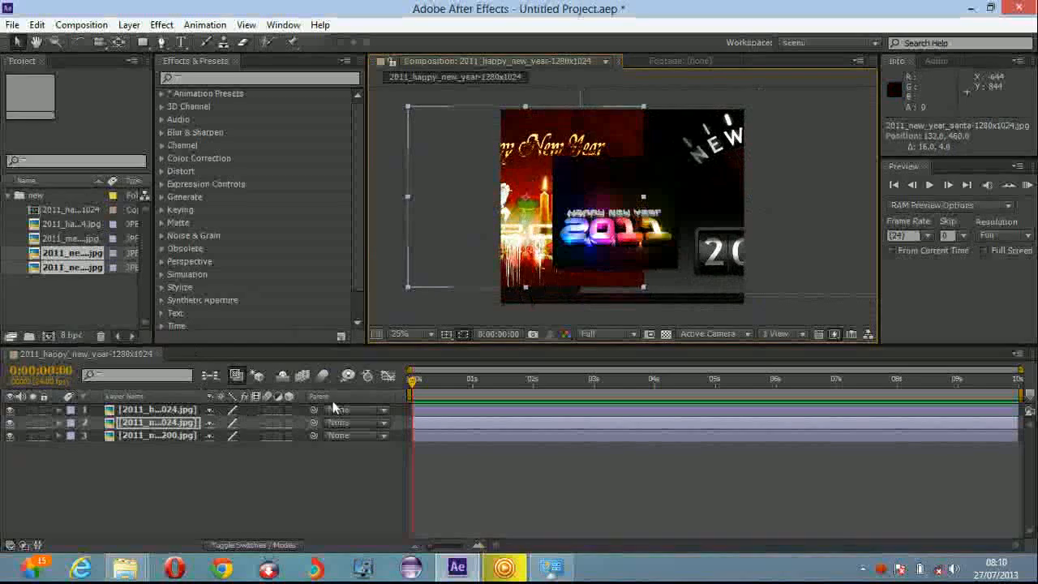
# Show the timeline's Mode and TrkMat columns, set the top layer's blending mode to Hard Mix, and review the other modes
pyautogui.click(252, 546)
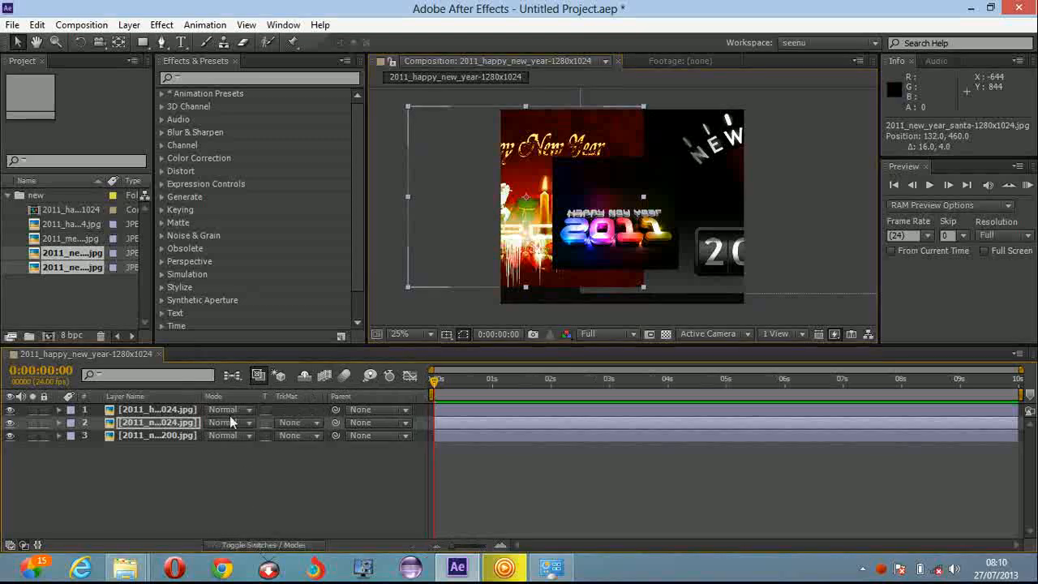
pyautogui.click(243, 408)
pyautogui.click(247, 412)
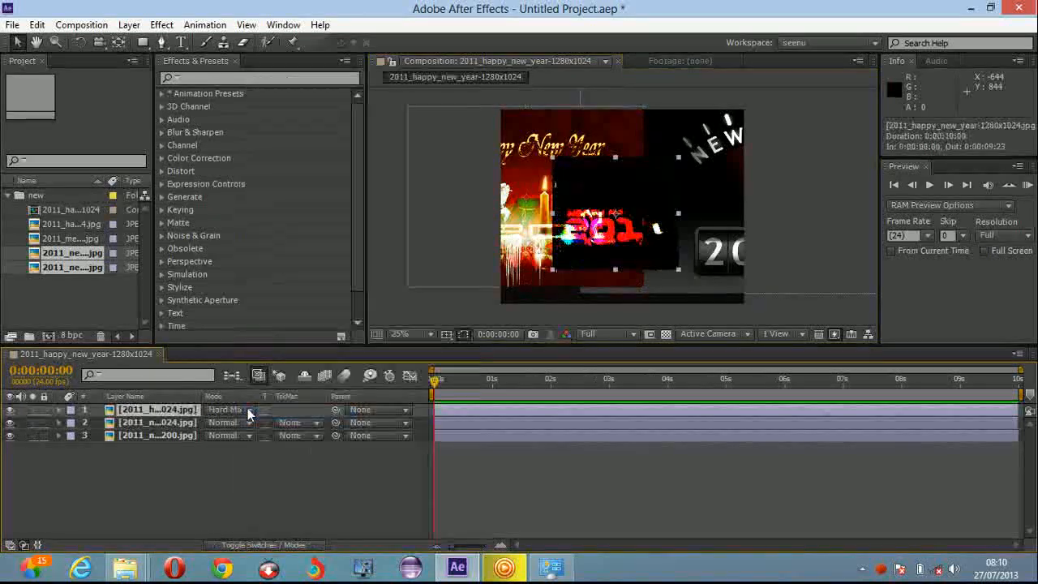
pyautogui.click(248, 413)
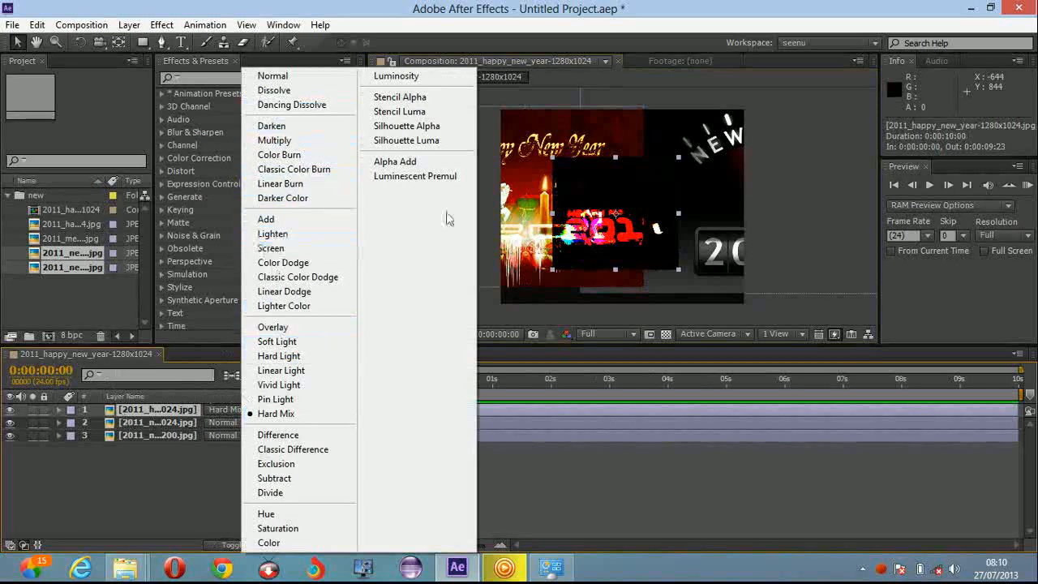
pyautogui.click(596, 183)
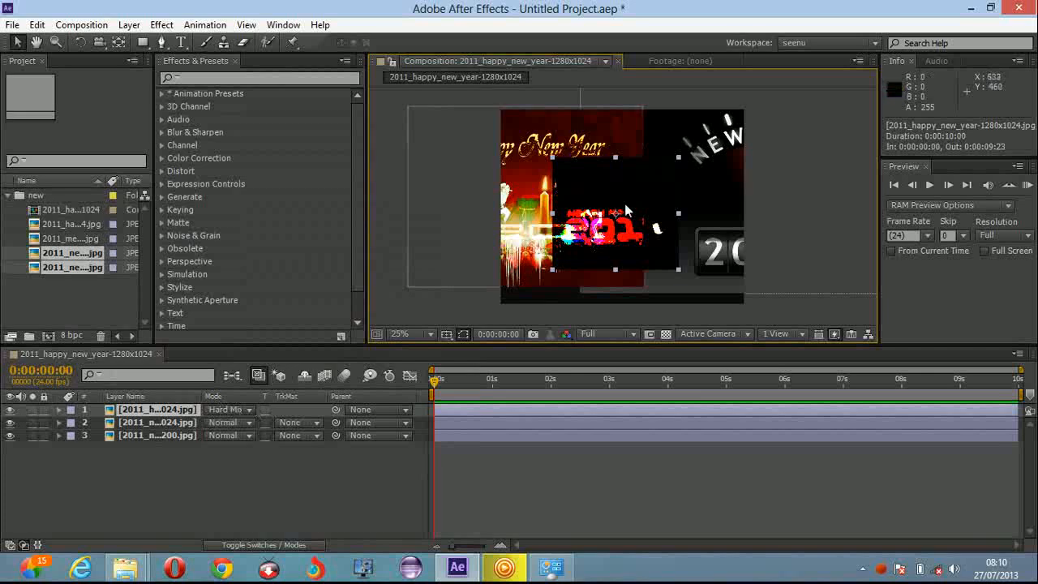
# Scale the top layer up to about 94% by 88% so it overlaps more of the images beneath
pyautogui.scroll(1, 614, 214)
pyautogui.scroll(-1, 614, 214)
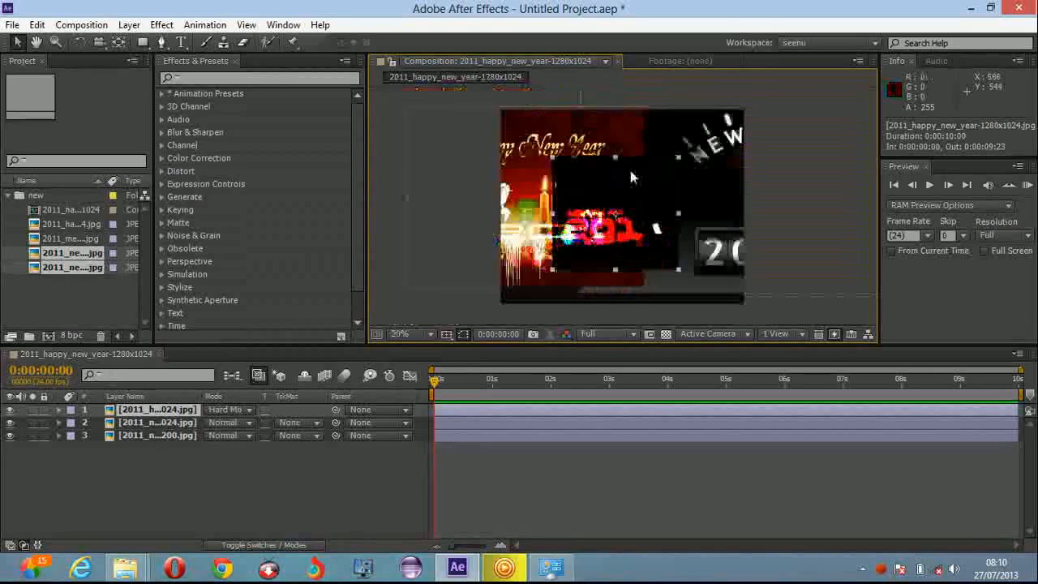
pyautogui.moveTo(679, 157); pyautogui.dragTo(734, 125)
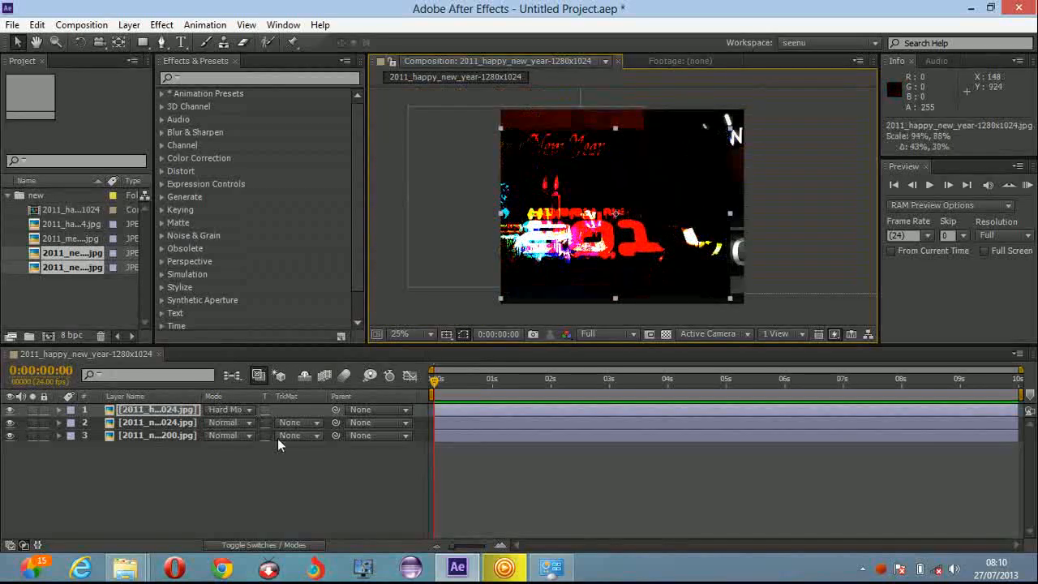
# Change the top layer's blending mode to Screen and check the blend in the composition
pyautogui.click(249, 412)
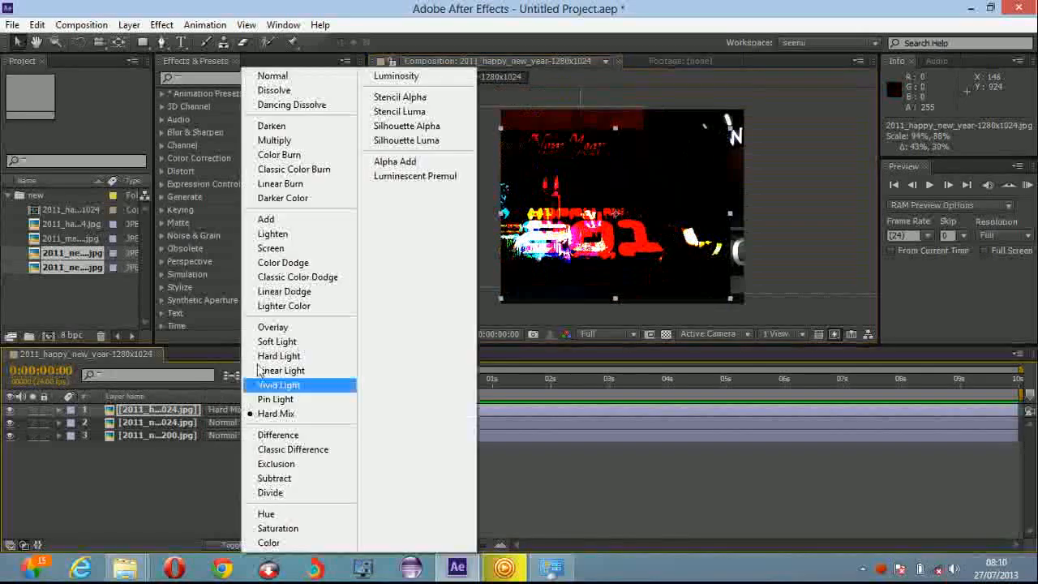
pyautogui.click(274, 249)
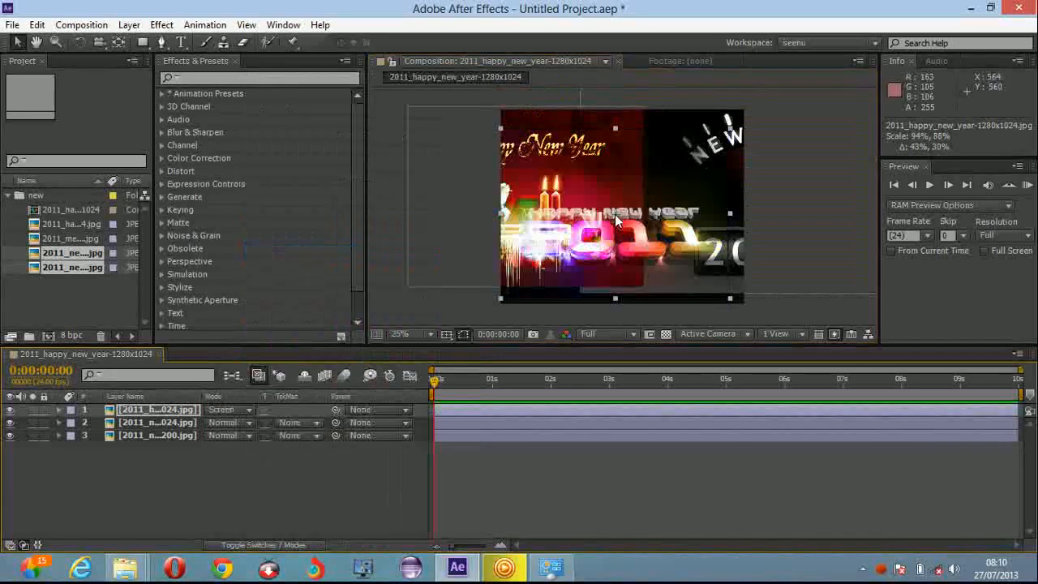
pyautogui.scroll(-1, 610, 214)
pyautogui.scroll(1, 610, 215)
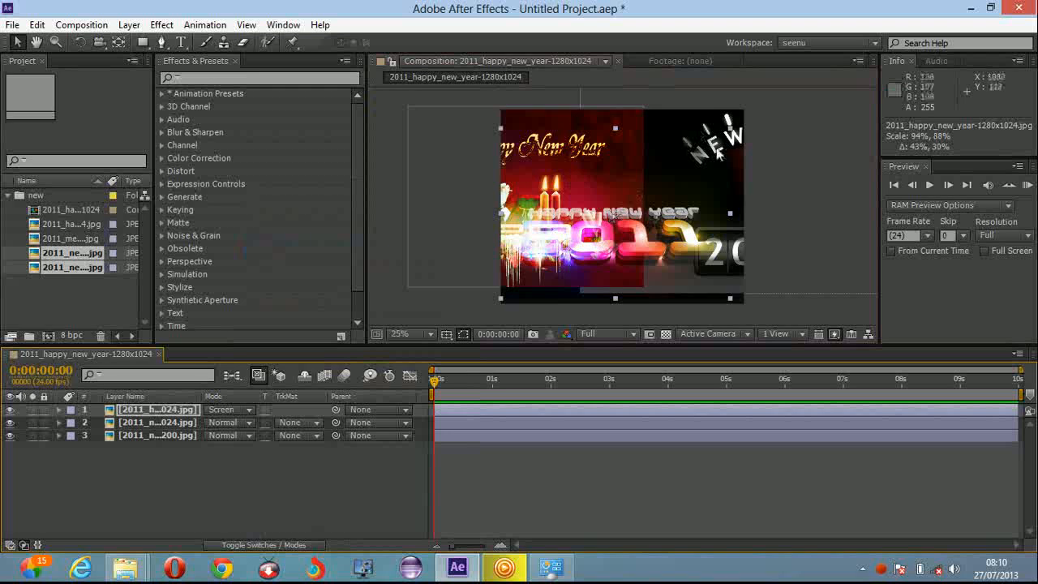
# Move the top layer to about 596, 496 and change its blending mode to Linear Dodge
pyautogui.moveTo(620, 201)
pyautogui.mouseDown()
pyautogui.moveTo(622, 164)
pyautogui.moveTo(613, 215)
pyautogui.mouseUp()
pyautogui.click(244, 408)
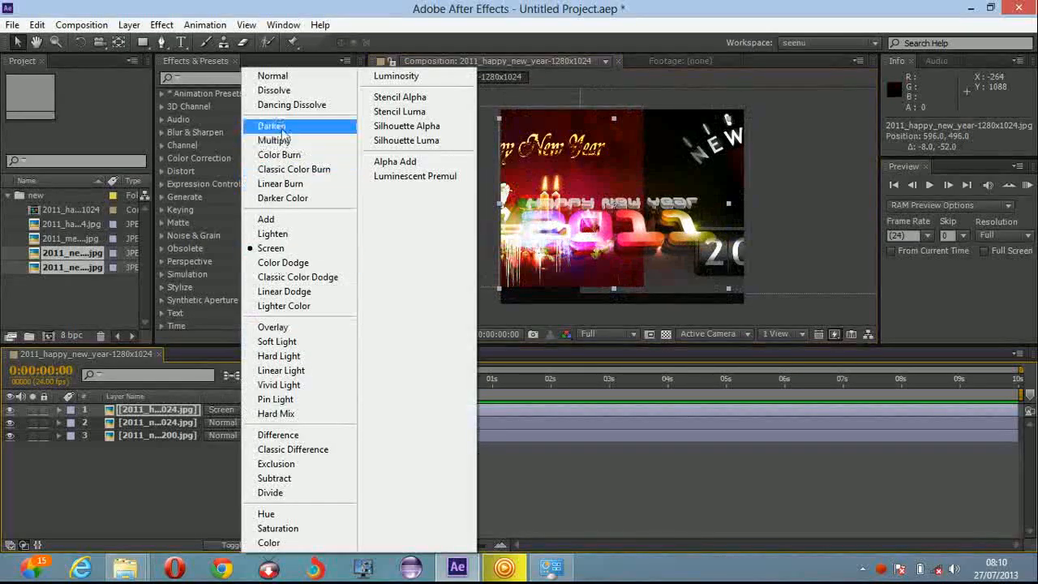
pyautogui.click(294, 292)
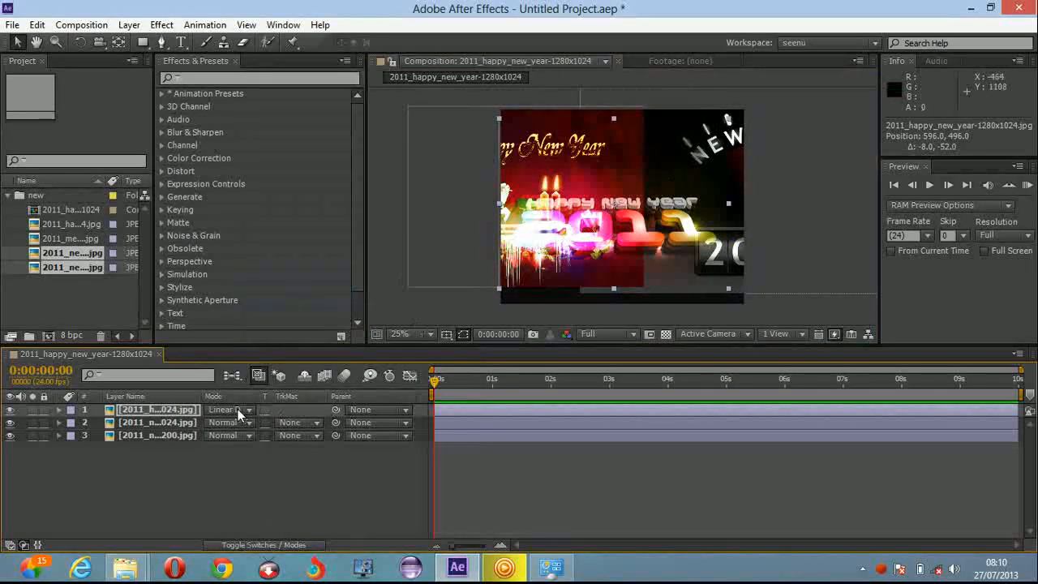
# Show the timeline's layer switches instead of the mode columns and move the top layer to about 736, 480
pyautogui.click(255, 545)
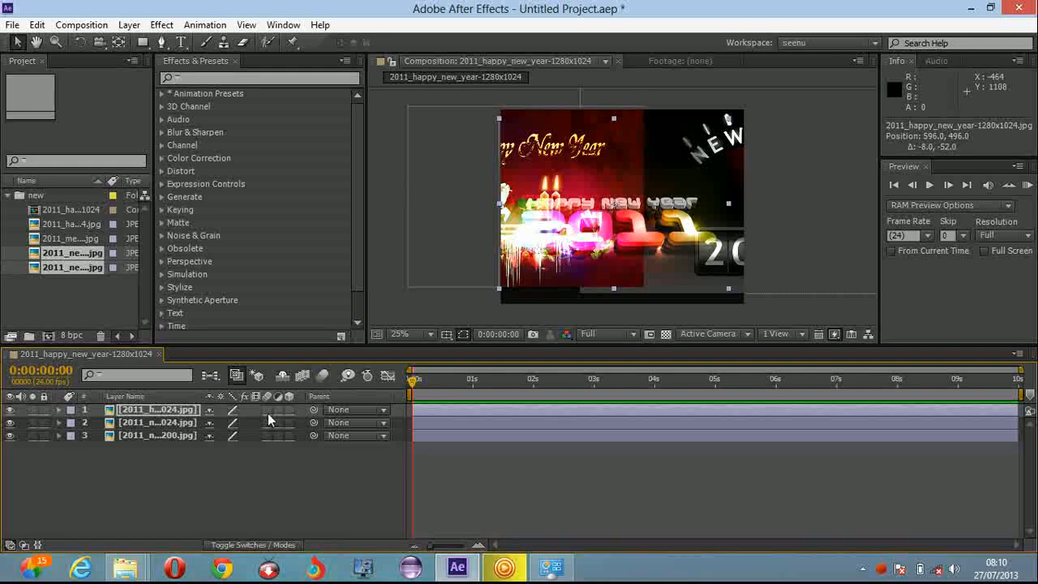
pyautogui.moveTo(580, 230)
pyautogui.mouseDown()
pyautogui.moveTo(614, 221)
pyautogui.moveTo(559, 231)
pyautogui.mouseUp()
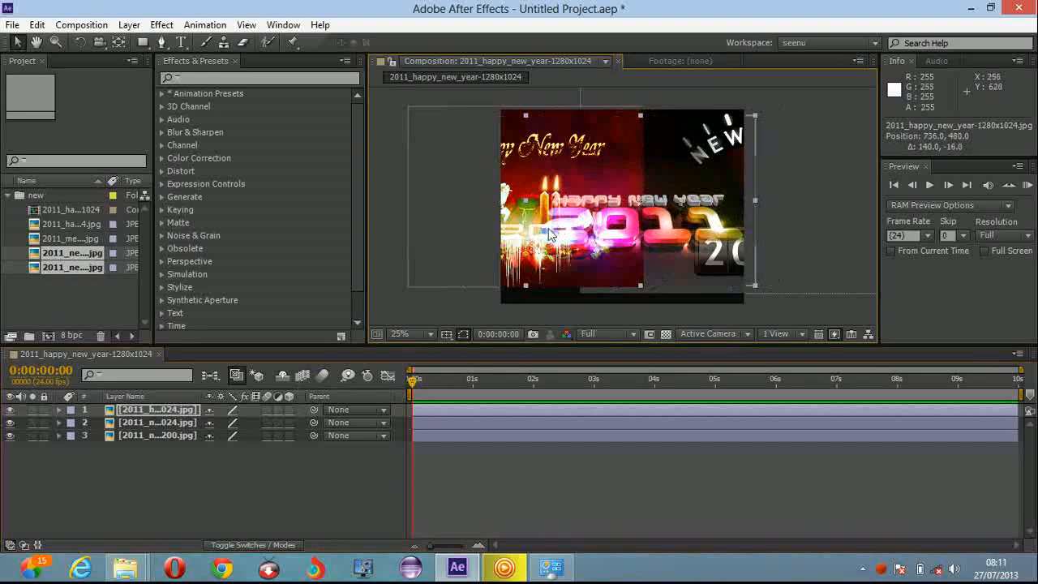
# Toggle the top layer's Adjustment Layer switch on and off repeatedly, leaving it off
pyautogui.click(276, 409)
pyautogui.click(276, 408)
pyautogui.click(276, 409)
pyautogui.click(276, 409)
pyautogui.click(276, 409)
pyautogui.click(276, 409)
pyautogui.click(276, 408)
pyautogui.click(275, 409)
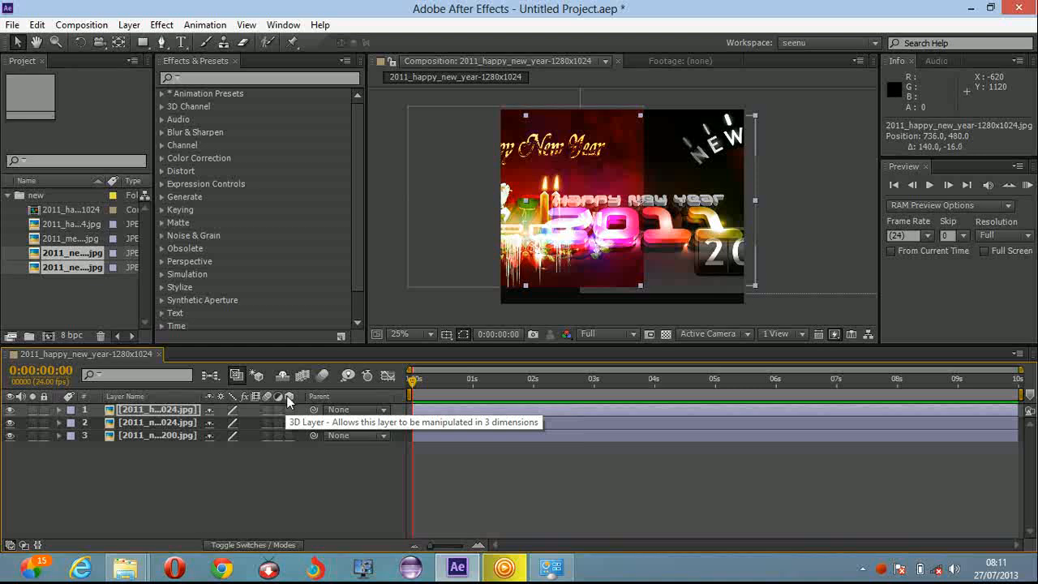
# Make the top layer a 3D layer and move it along its X axis to about 608, 480, 0
pyautogui.click(290, 410)
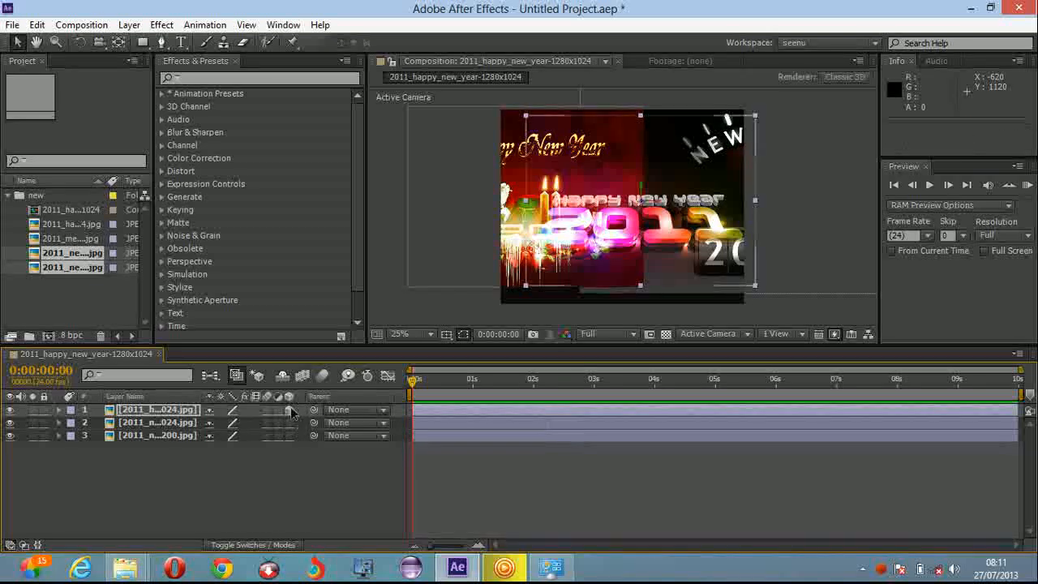
pyautogui.moveTo(643, 202); pyautogui.dragTo(694, 196)
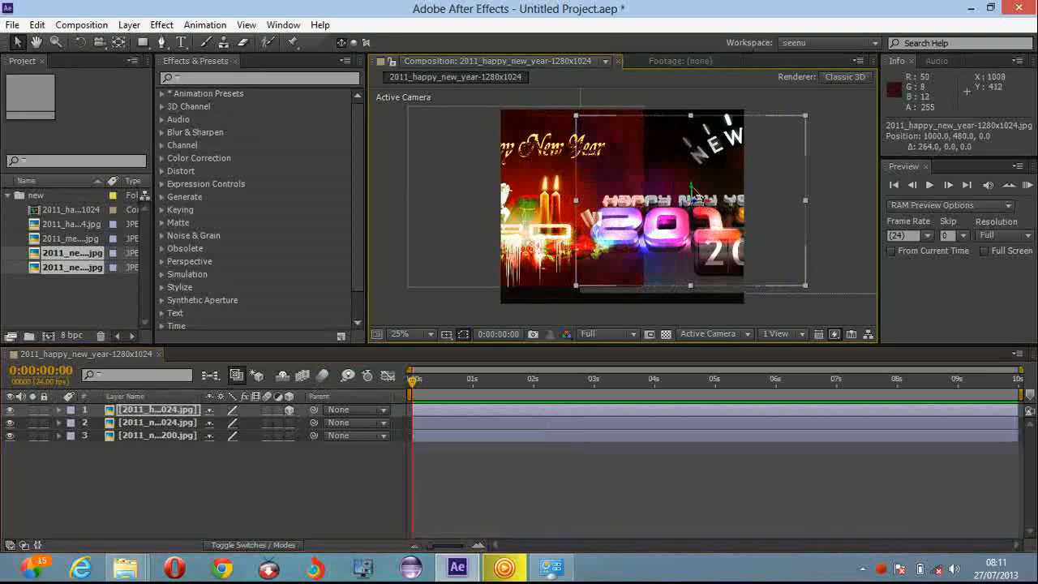
pyautogui.scroll(2, 692, 188)
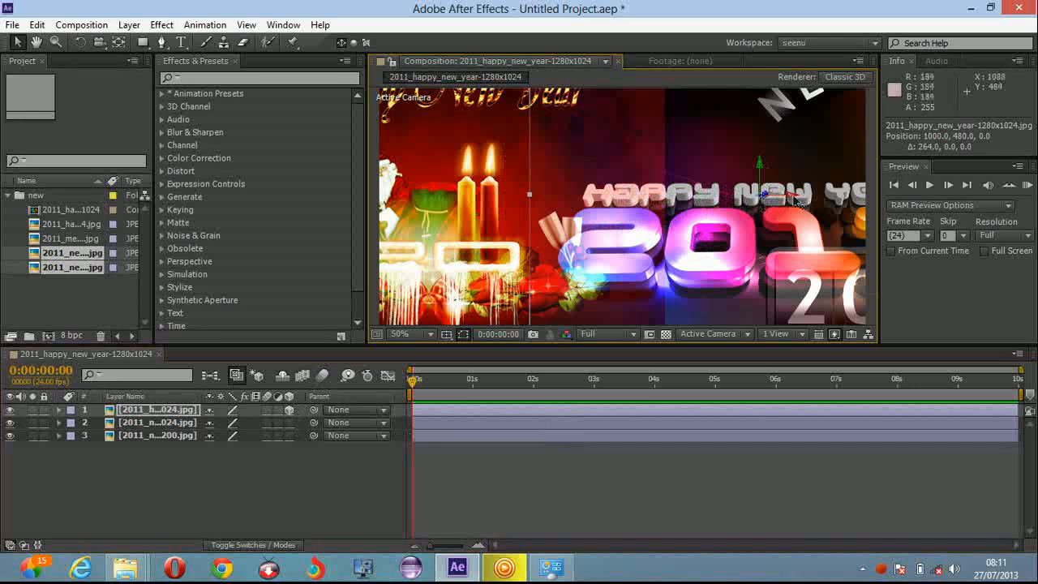
pyautogui.moveTo(801, 200); pyautogui.dragTo(637, 180)
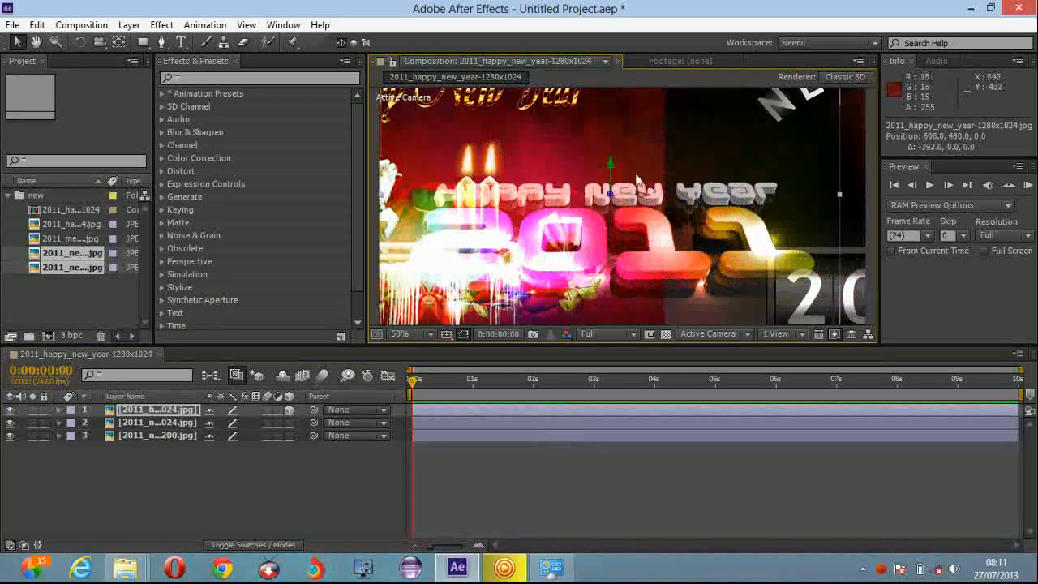
# Turn the top layer's 3D switch off and on again to compare, and deselect the layer
pyautogui.click(285, 409)
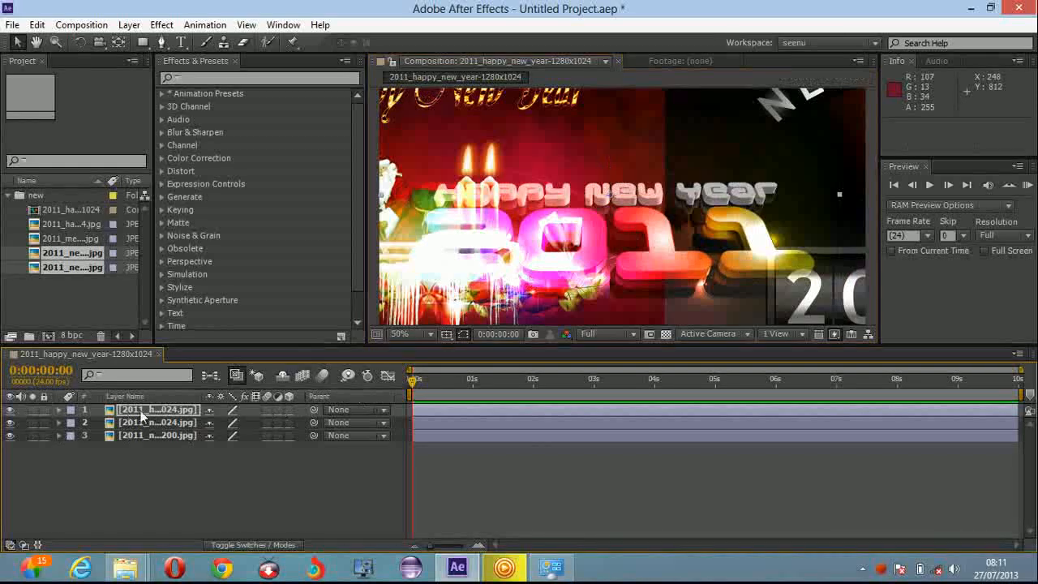
pyautogui.click(180, 411)
pyautogui.click(288, 409)
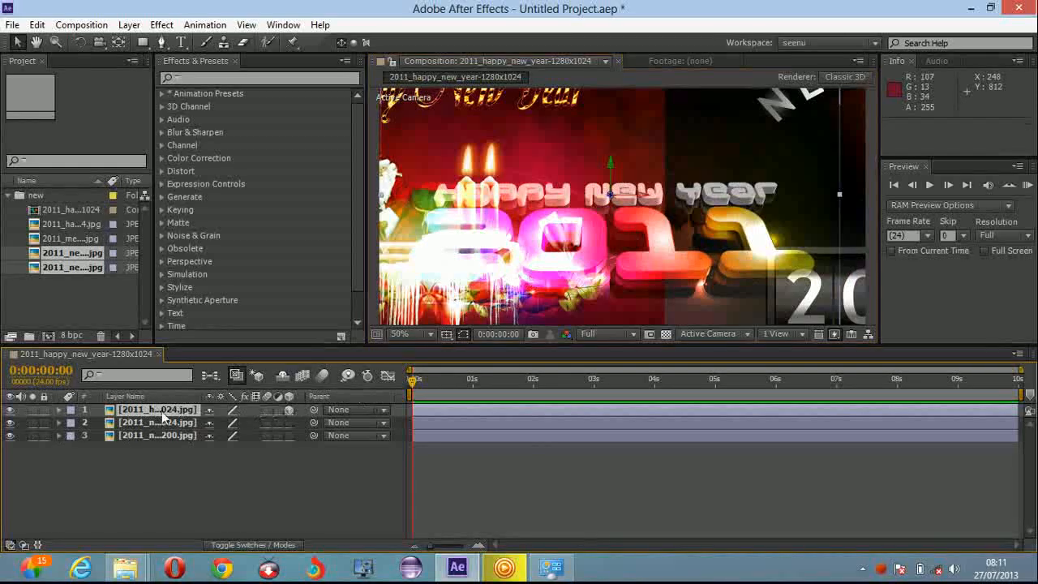
pyautogui.click(281, 484)
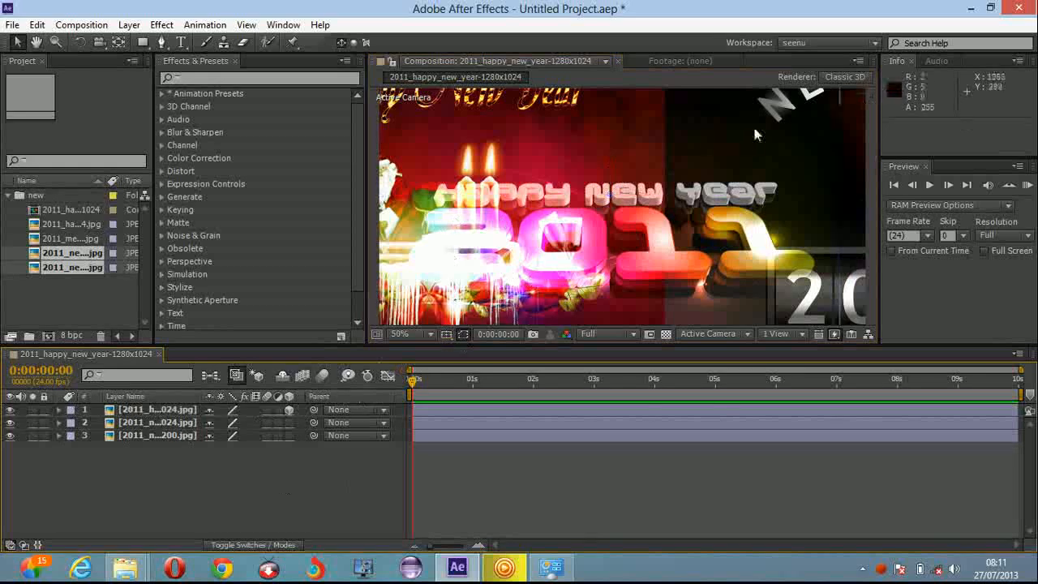
# Widen the Composition panel slightly towards the Info and Preview panels
pyautogui.scroll(-1, 580, 190)
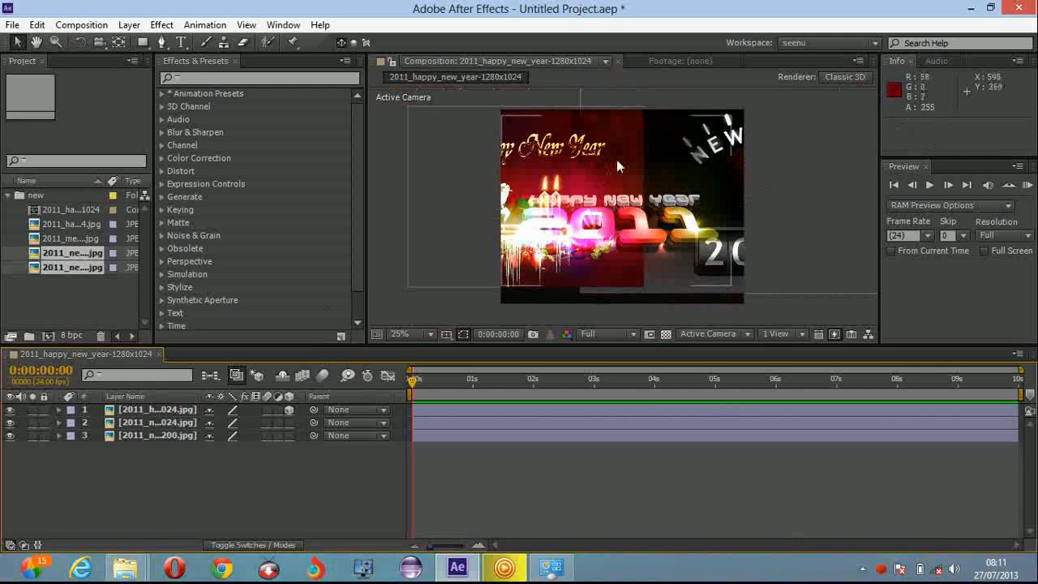
pyautogui.scroll(-1, 588, 168)
pyautogui.scroll(1, 588, 167)
pyautogui.click(886, 116)
pyautogui.moveTo(881, 107); pyautogui.dragTo(906, 108)
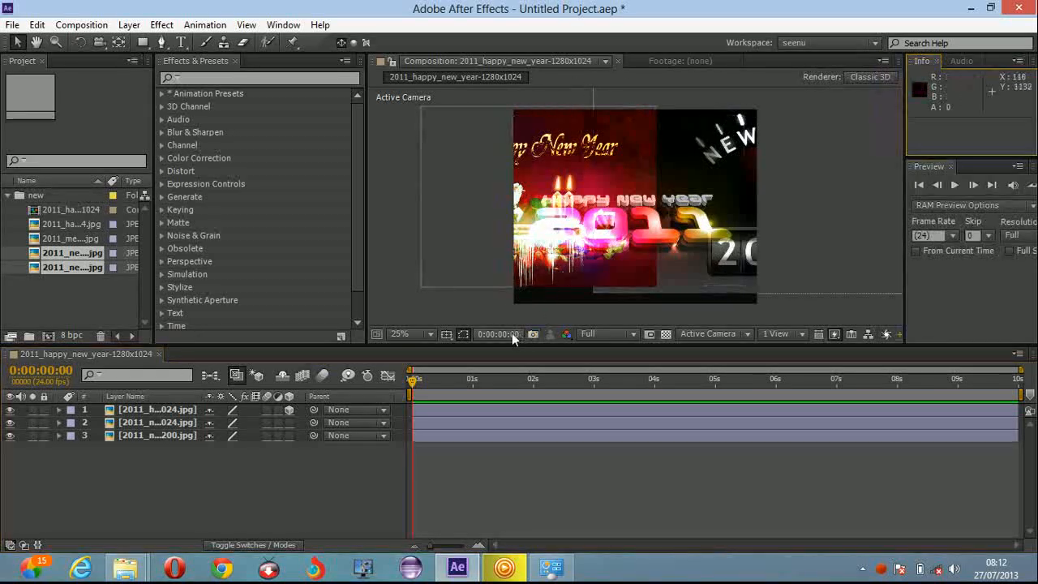
# Scrub the current-time indicator to 0:00:00:19 and back to 0:00:00:03
pyautogui.moveTo(412, 380); pyautogui.dragTo(461, 381)
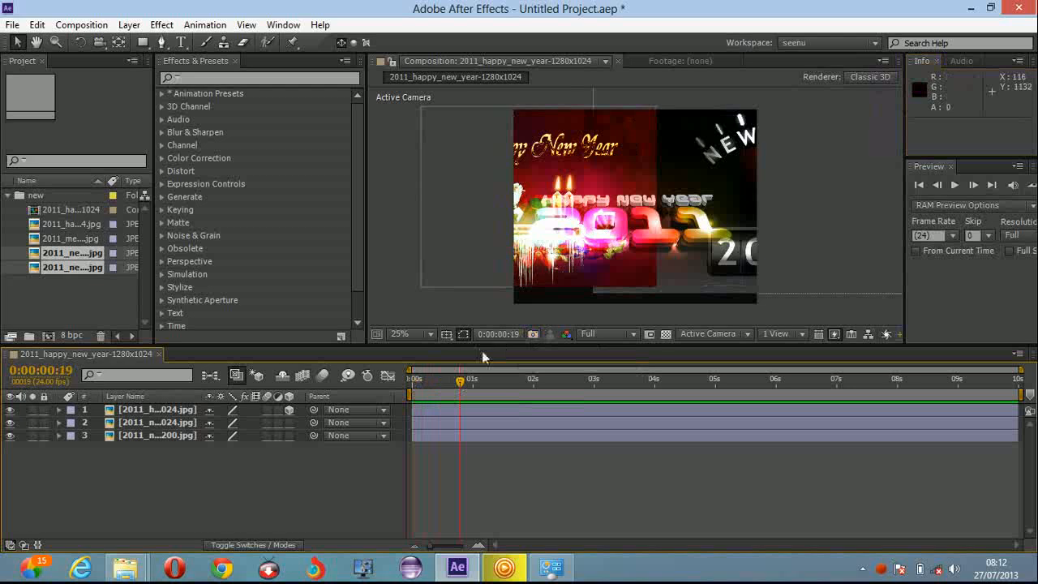
pyautogui.moveTo(460, 381); pyautogui.dragTo(419, 386)
# Try the Half and Auto preview resolutions for the composition and return it to Full
pyautogui.click(629, 334)
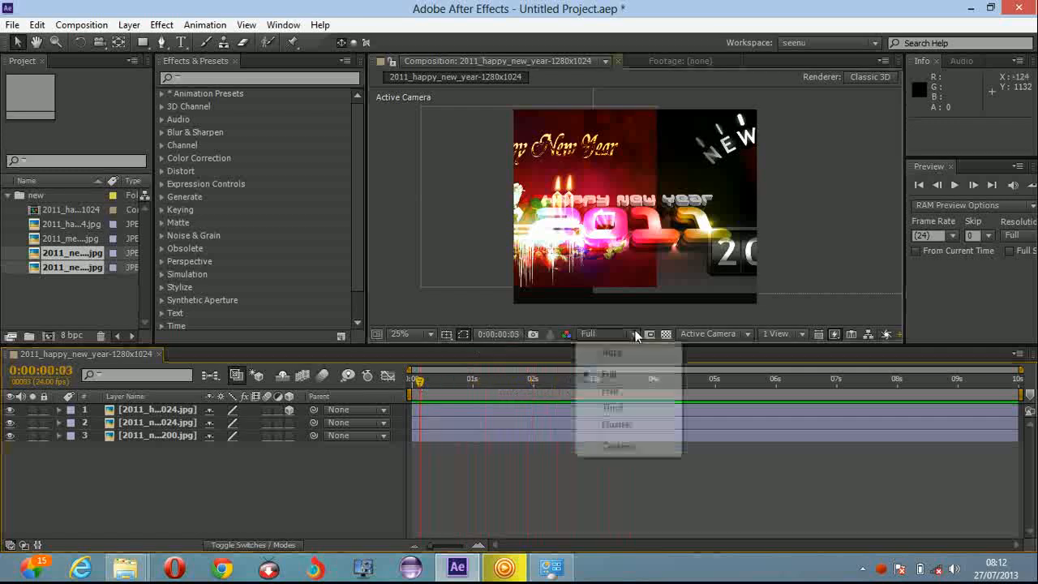
pyautogui.click(615, 393)
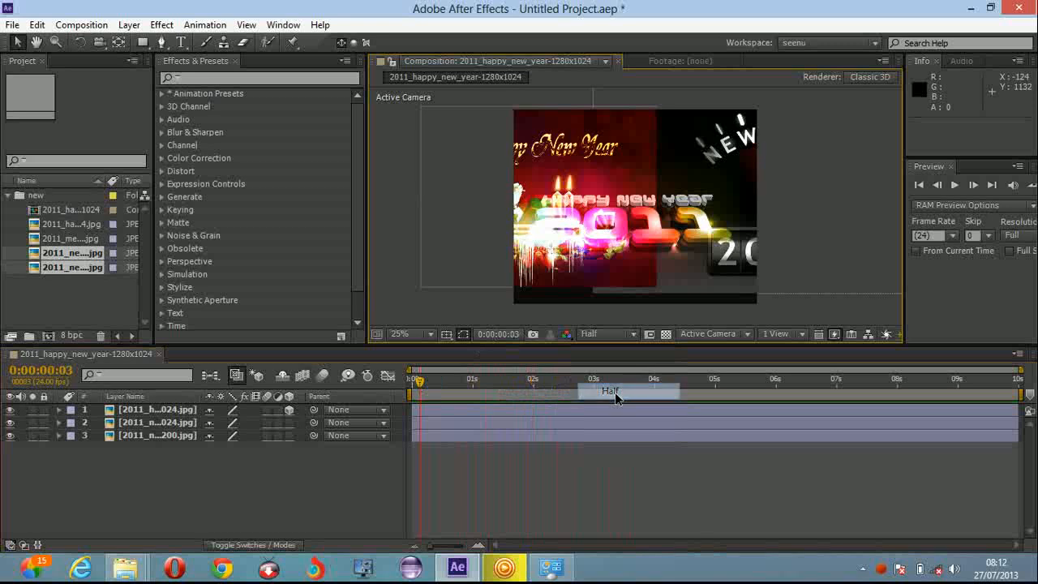
pyautogui.click(636, 337)
pyautogui.click(621, 352)
pyautogui.click(635, 337)
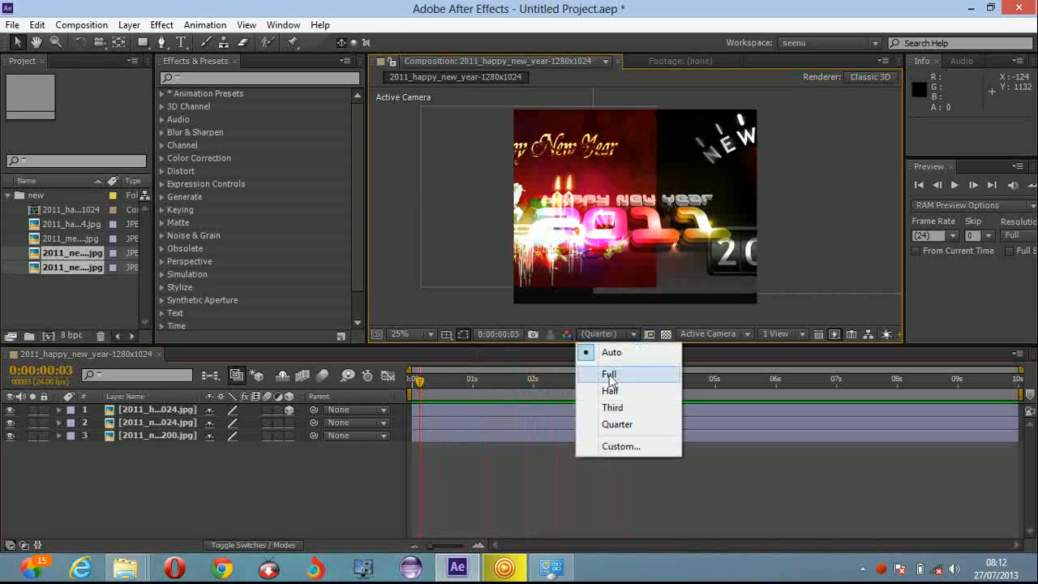
pyautogui.click(607, 375)
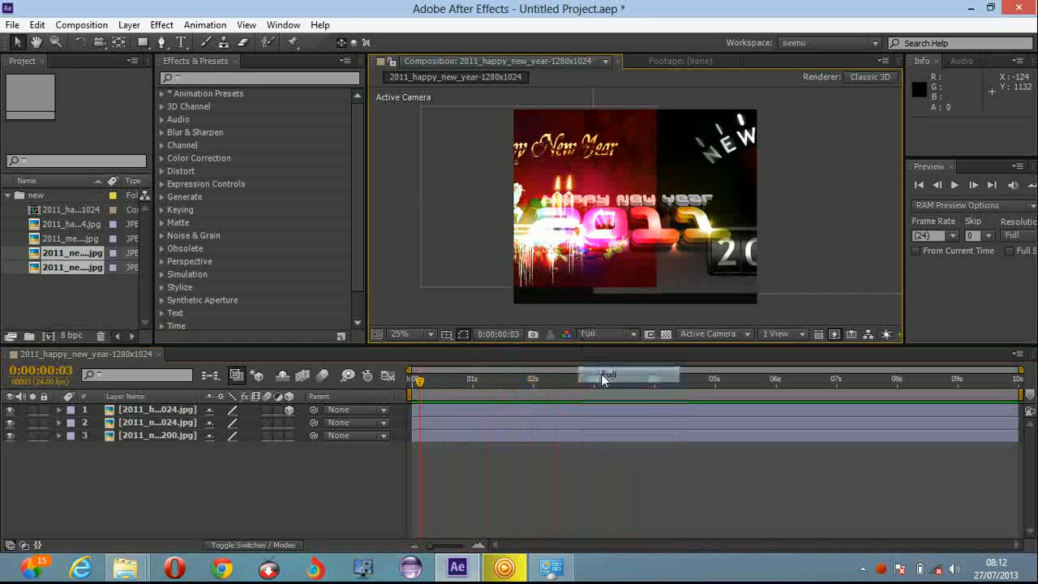
# Look through the composition's 3D view options, from Active Camera to the custom views, and leave no layer selected
pyautogui.click(743, 333)
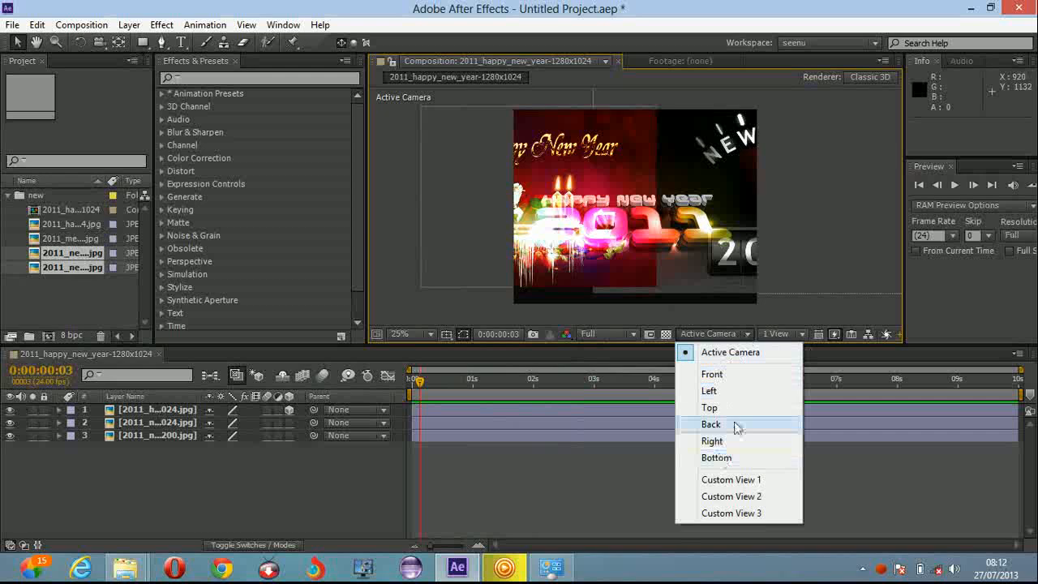
pyautogui.click(799, 284)
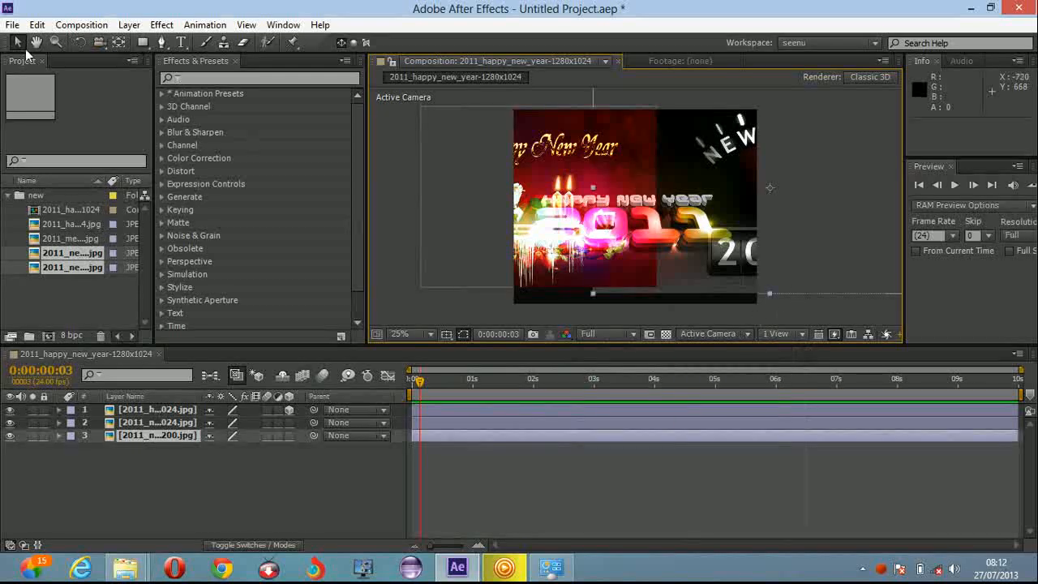
pyautogui.click(319, 459)
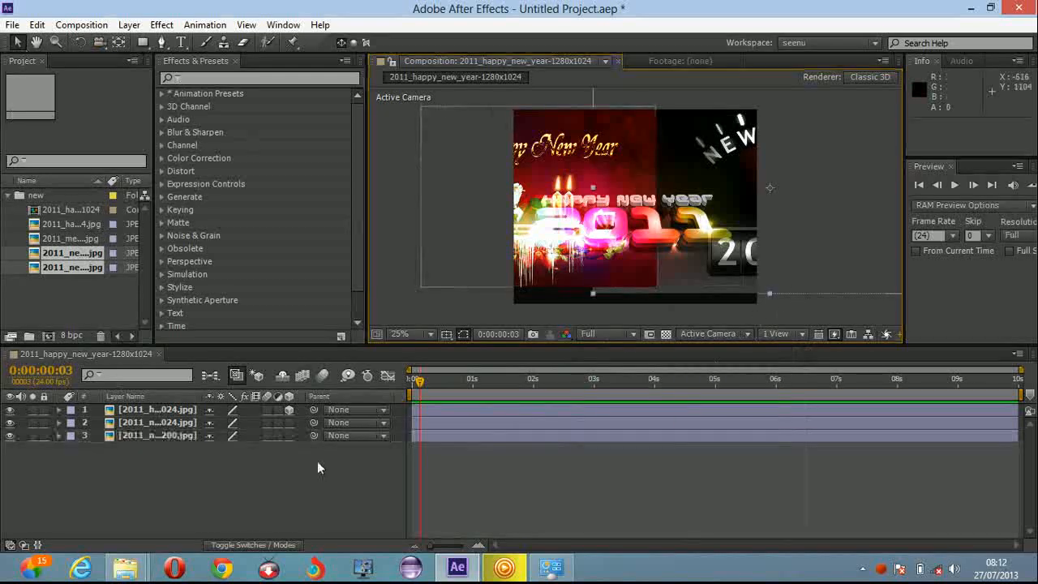
# Delete all three image layers from the composition's timeline
pyautogui.click(142, 410)
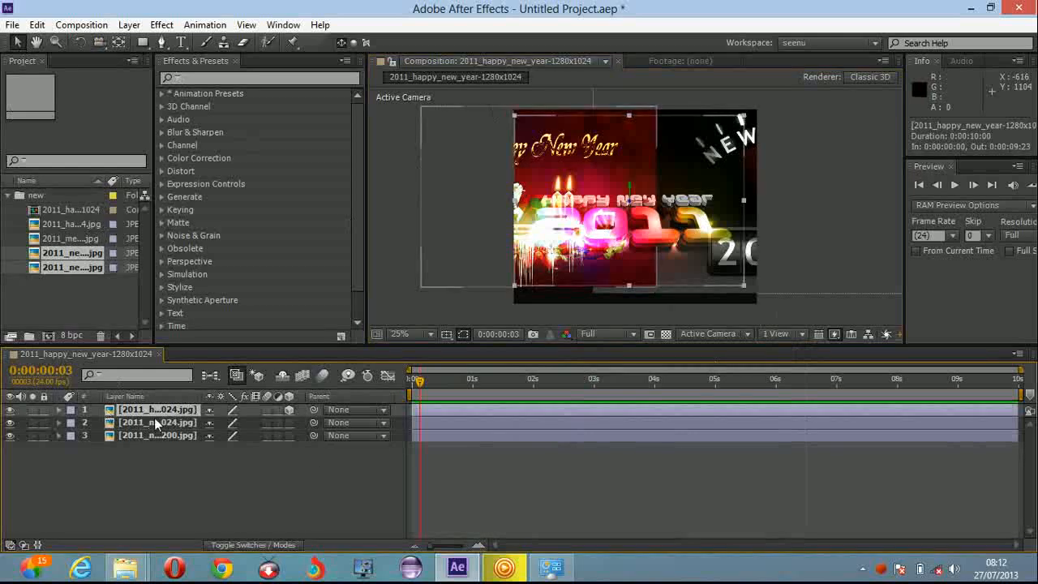
pyautogui.click(154, 420)
pyautogui.click(154, 436)
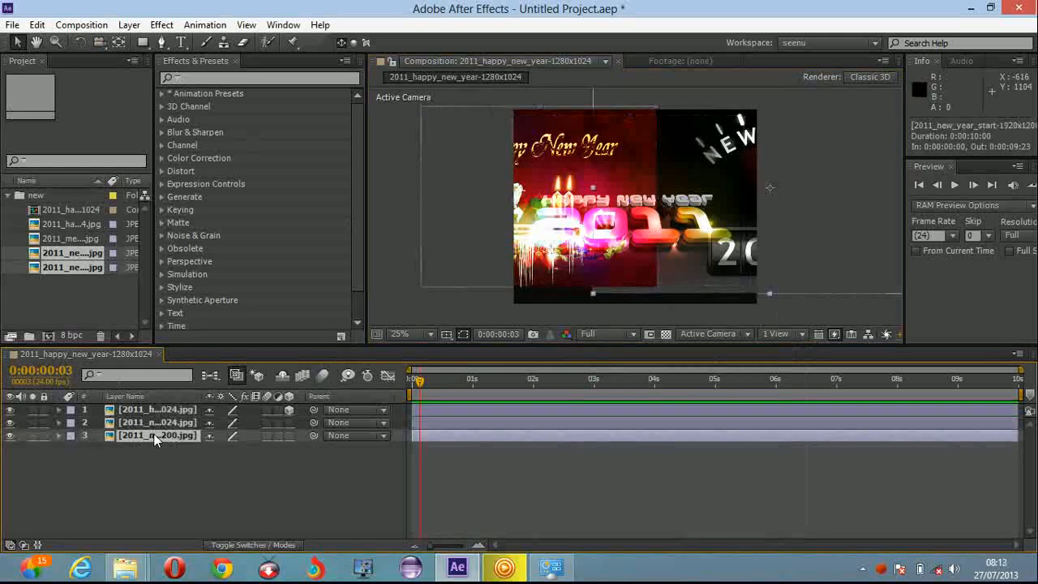
pyautogui.press('Delete')
pyautogui.click(161, 424)
pyautogui.press('Delete')
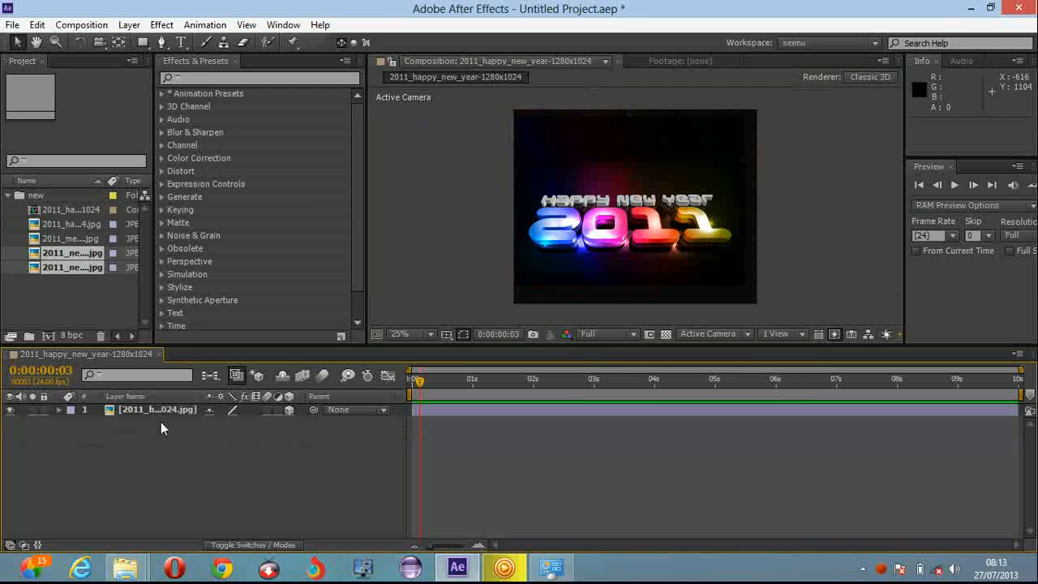
pyautogui.click(164, 410)
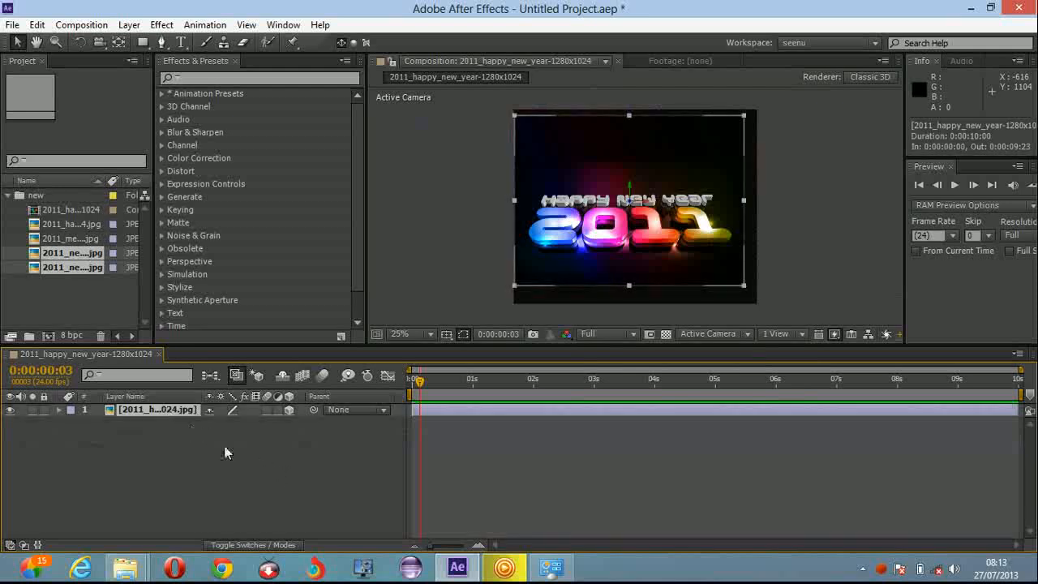
pyautogui.press('Delete')
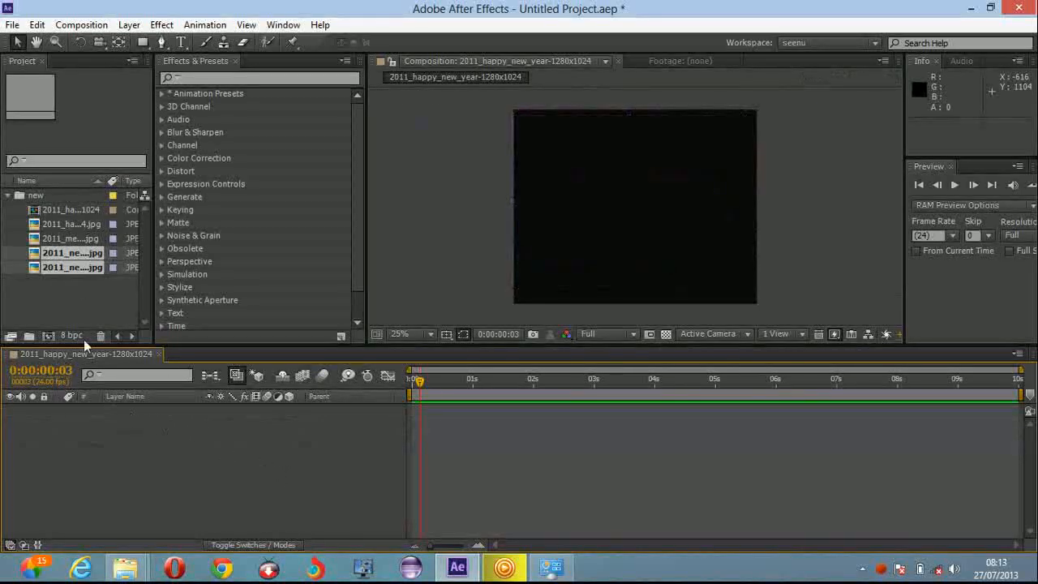
# Add the 1920 x 1200 new year start image to the timeline and scale it to about 68% by 83%
pyautogui.click(58, 288)
pyautogui.click(55, 268)
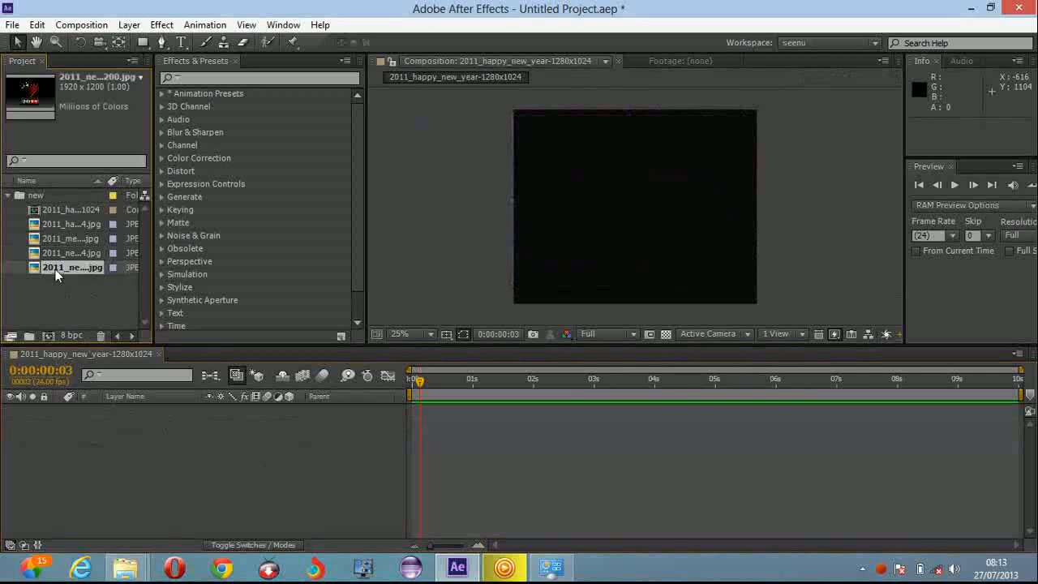
pyautogui.moveTo(60, 283); pyautogui.dragTo(65, 414)
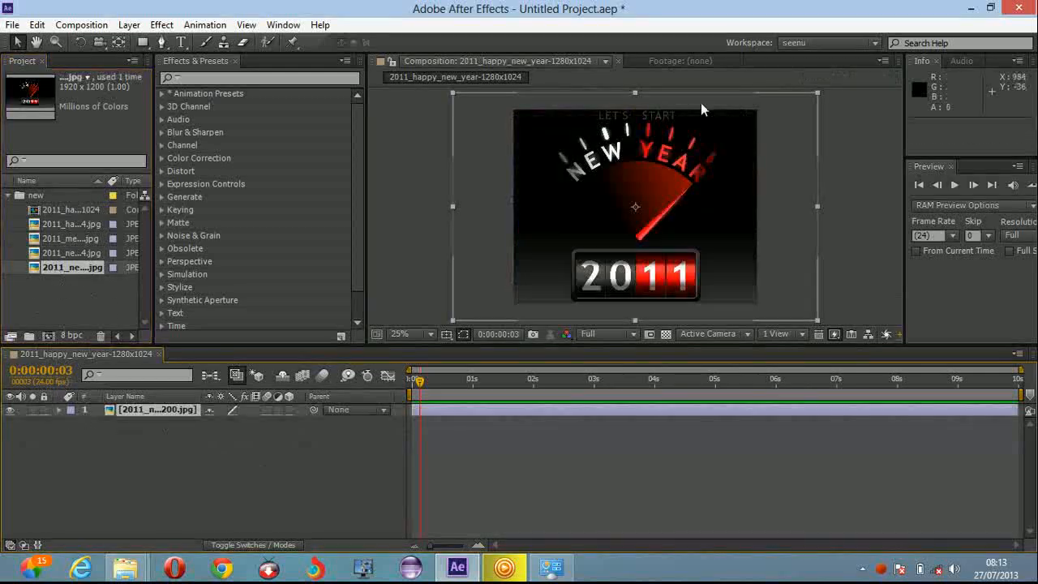
pyautogui.moveTo(454, 94); pyautogui.dragTo(512, 109)
pyautogui.scroll(4, 630, 212)
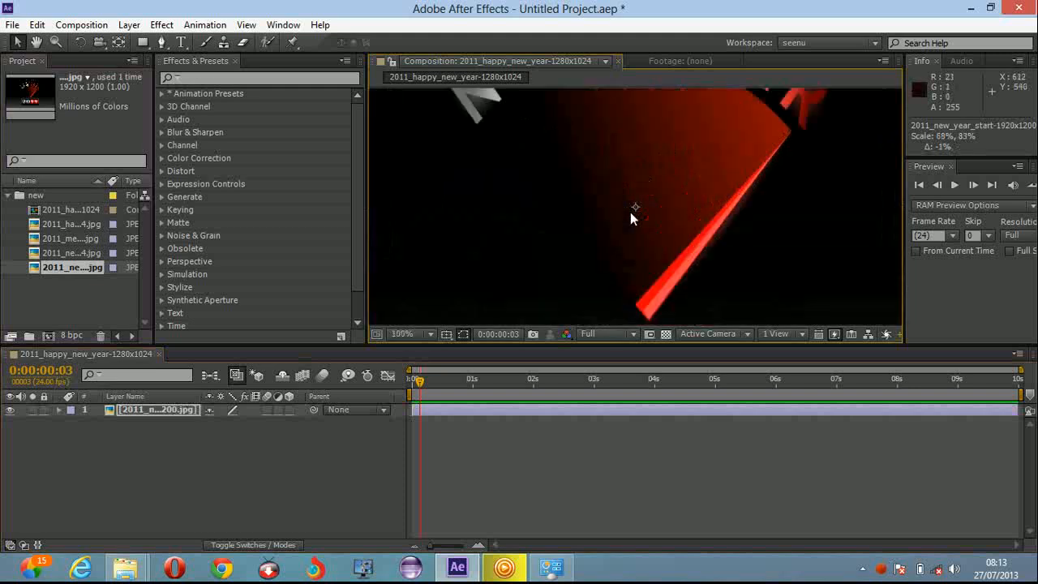
pyautogui.scroll(-2, 631, 212)
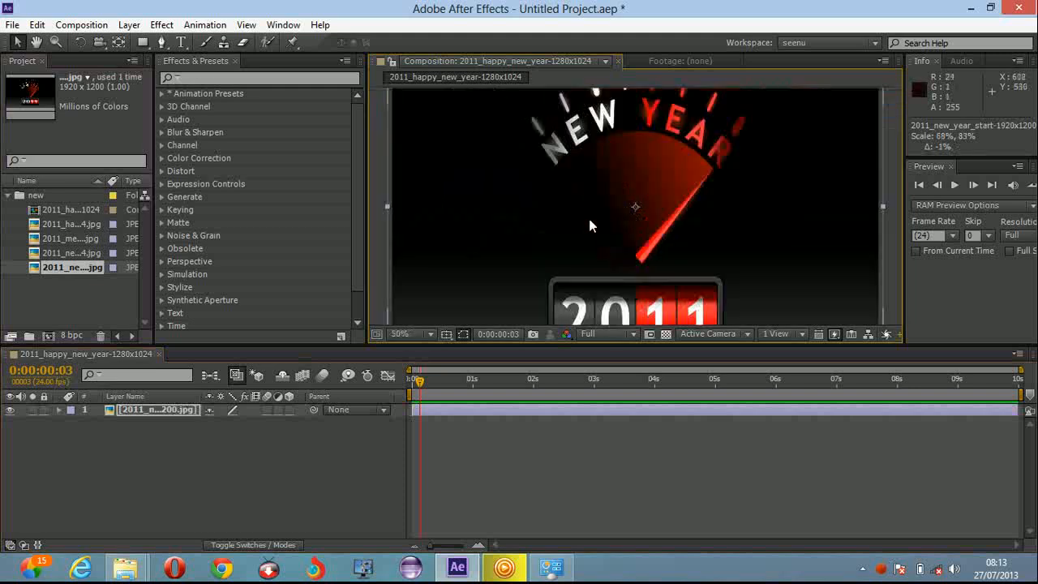
# Create a new text layer containing a person's name, and place a second text insertion point in the dark area beside the dial
pyautogui.rightClick(261, 456)
pyautogui.moveTo(400, 289)
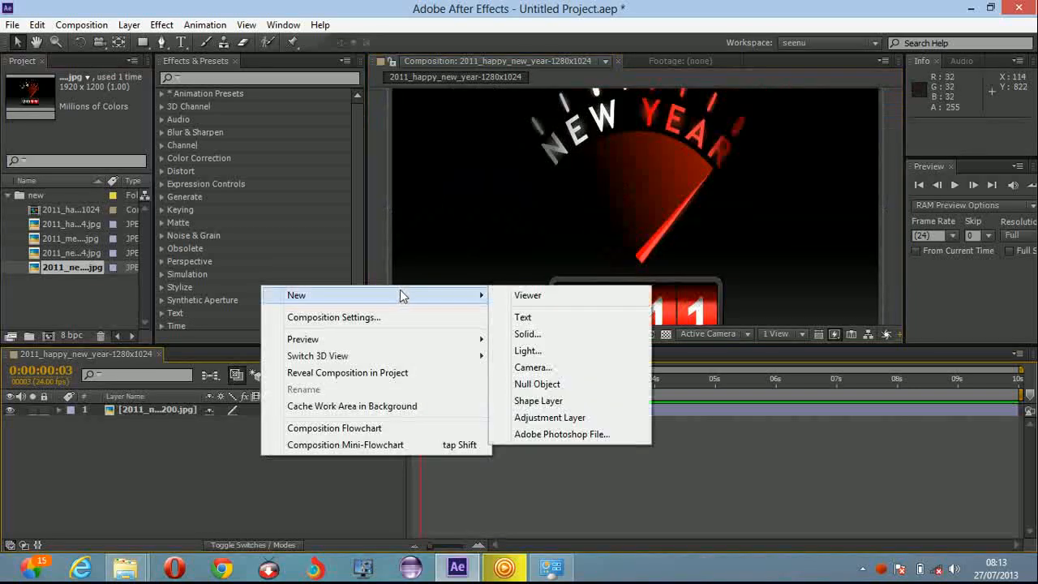
pyautogui.click(523, 317)
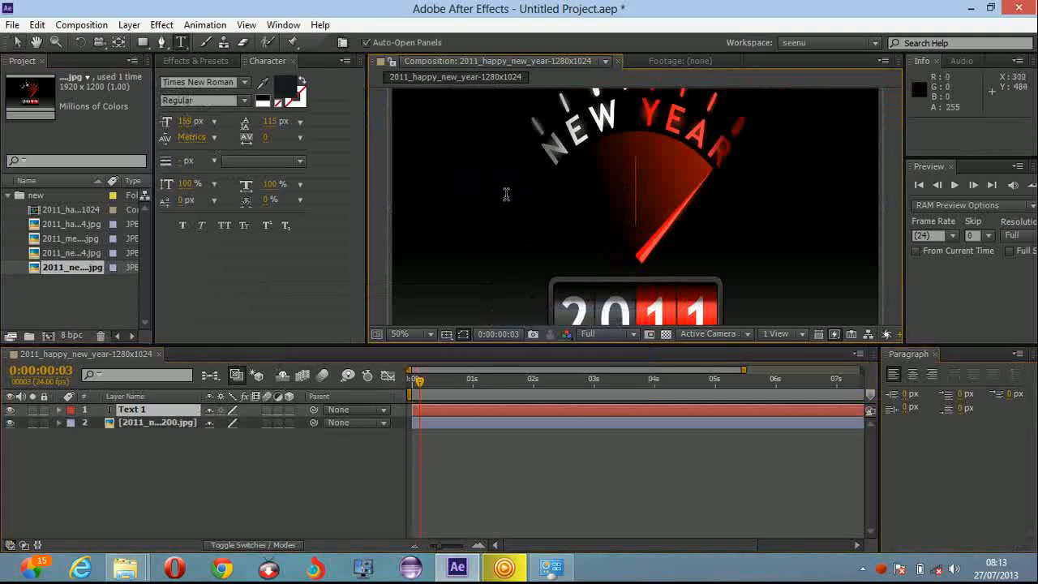
pyautogui.write('seenu')
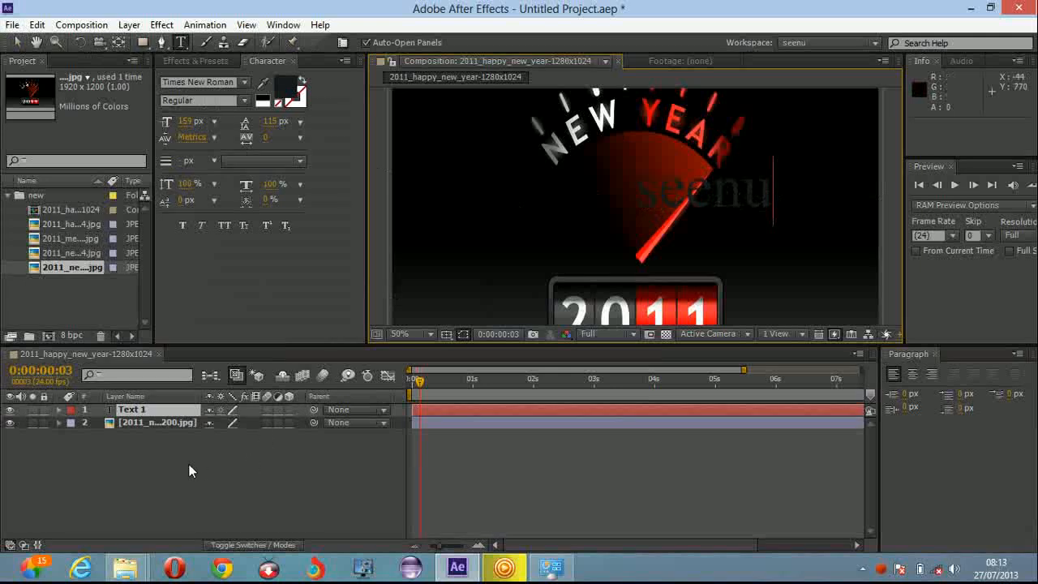
pyautogui.click(485, 195)
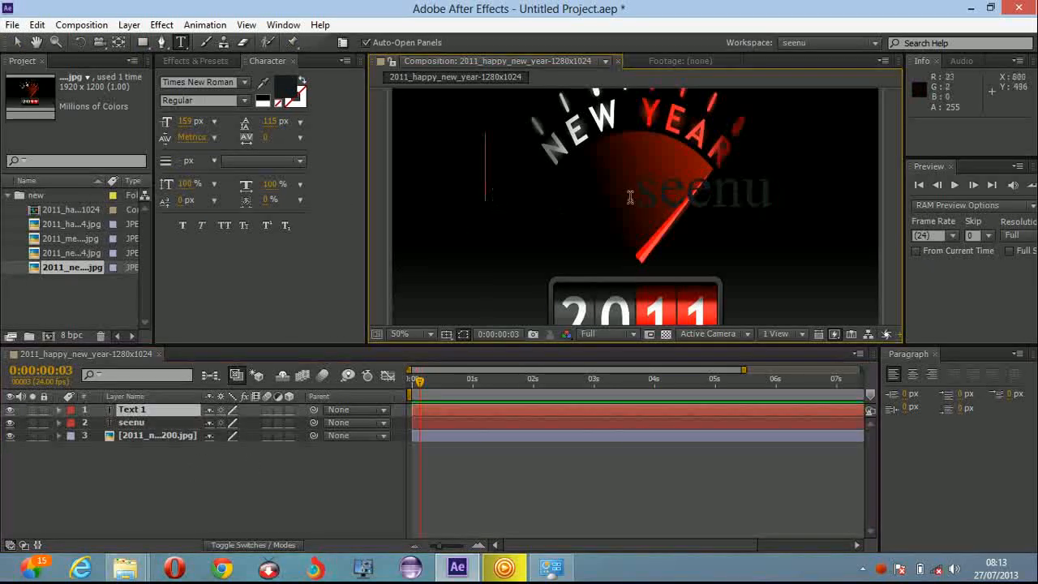